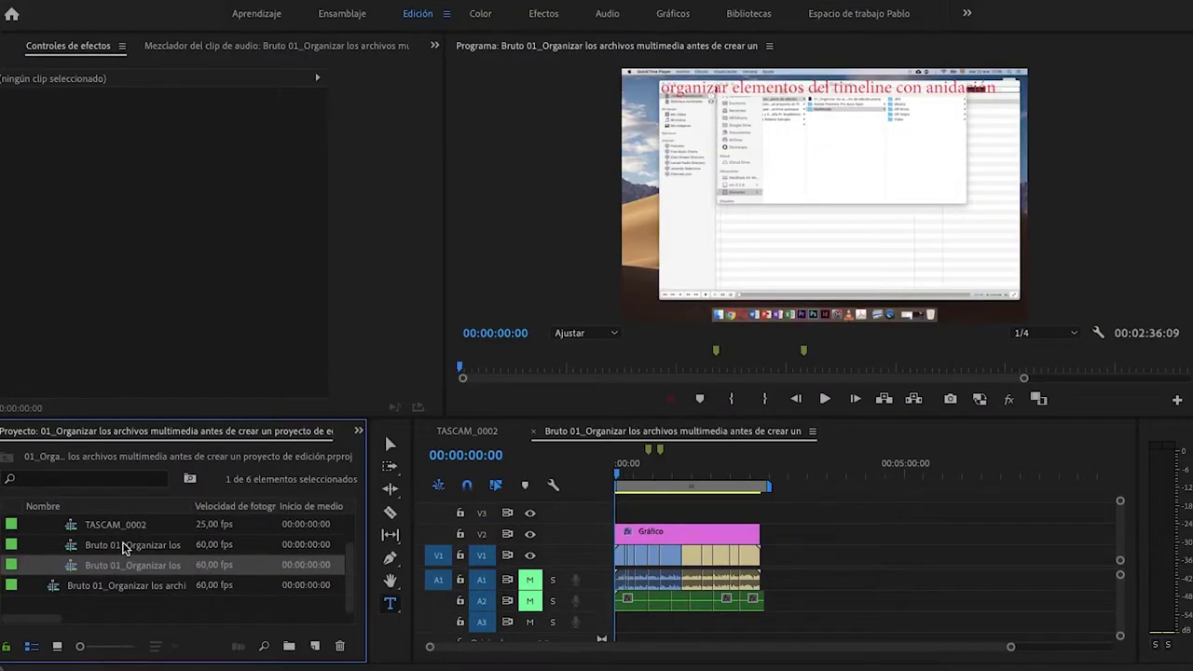
Step: Select the Bruto 01 item in the Project panel
click(98, 548)
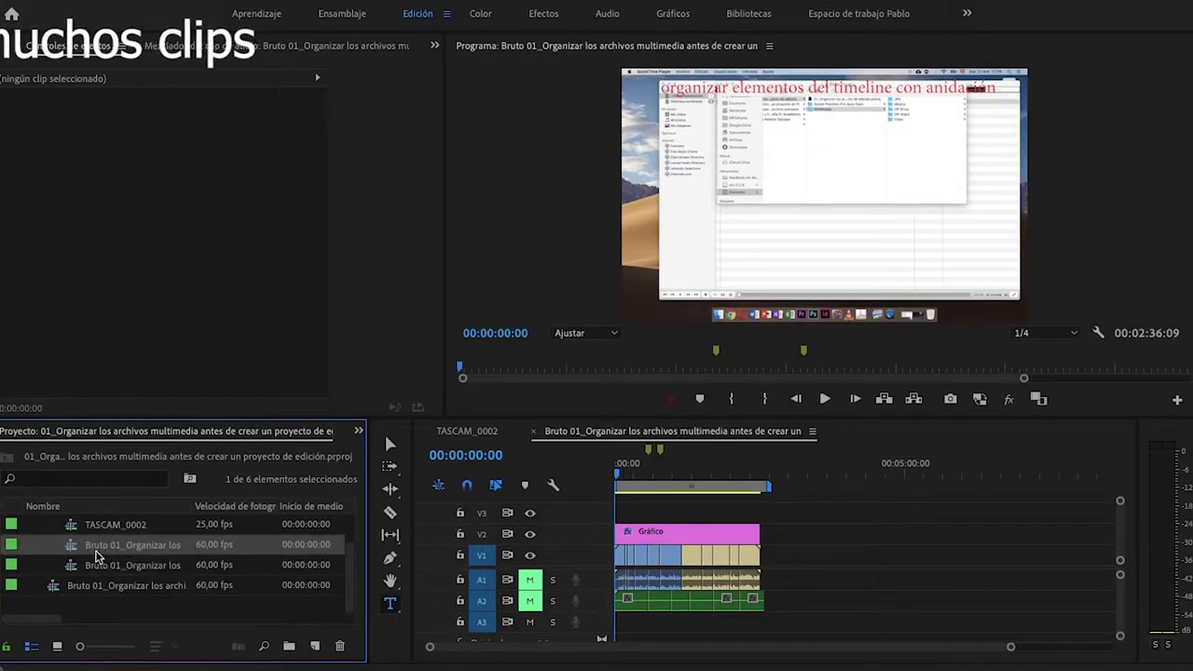
Step: Collapse the Secuencias folder, select every clip in Bruto 01, and make a subsequence from them
click(32, 544)
click(763, 533)
drag(829, 524, 611, 606)
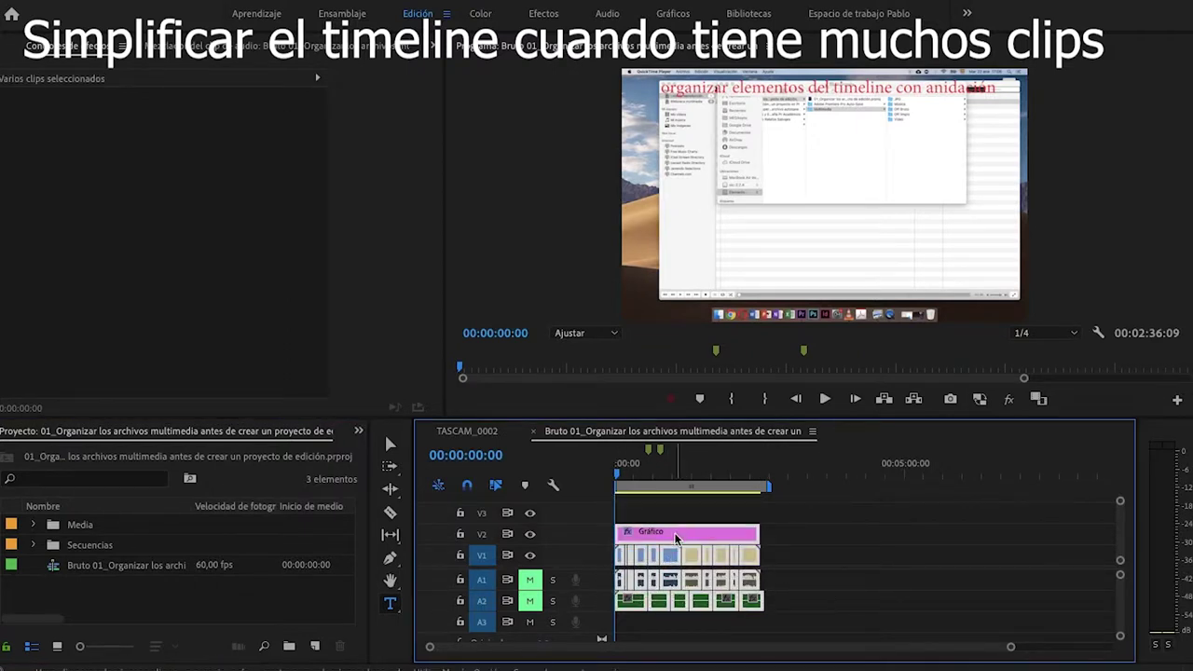
right_click(681, 530)
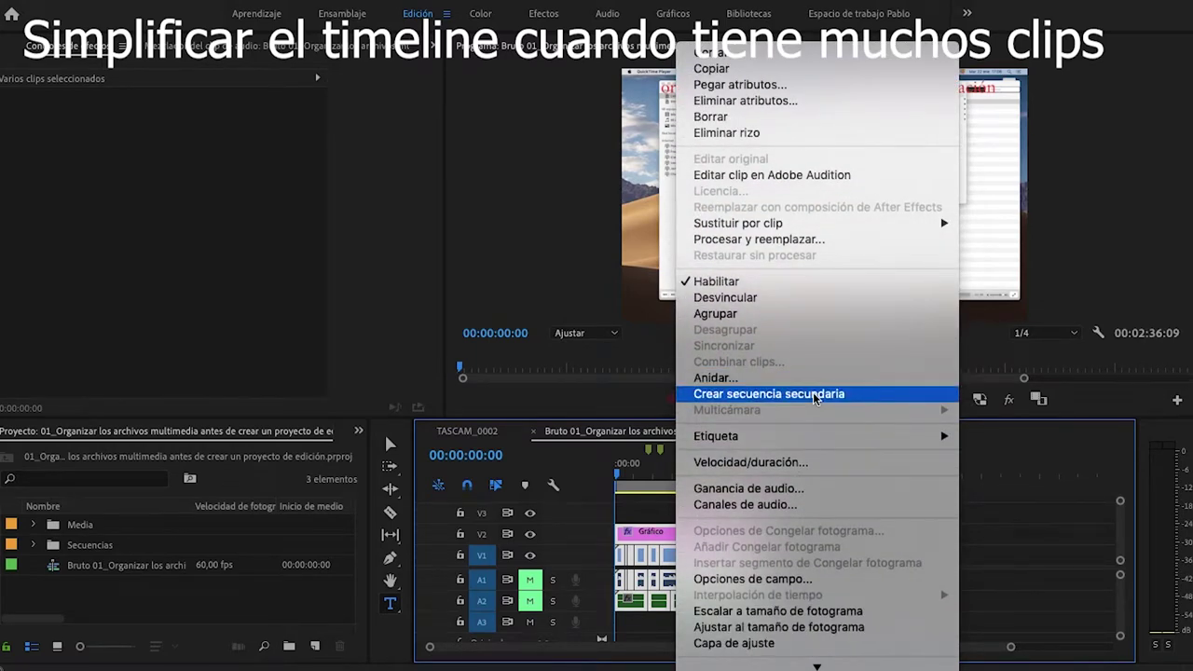
click(813, 395)
Step: Place the subsequence on V1/A1 after the original clips and scrub through it
mouse_move(56, 587)
mouse_down()
mouse_move(755, 597)
mouse_move(894, 573)
mouse_up()
click(974, 483)
drag(974, 484, 883, 480)
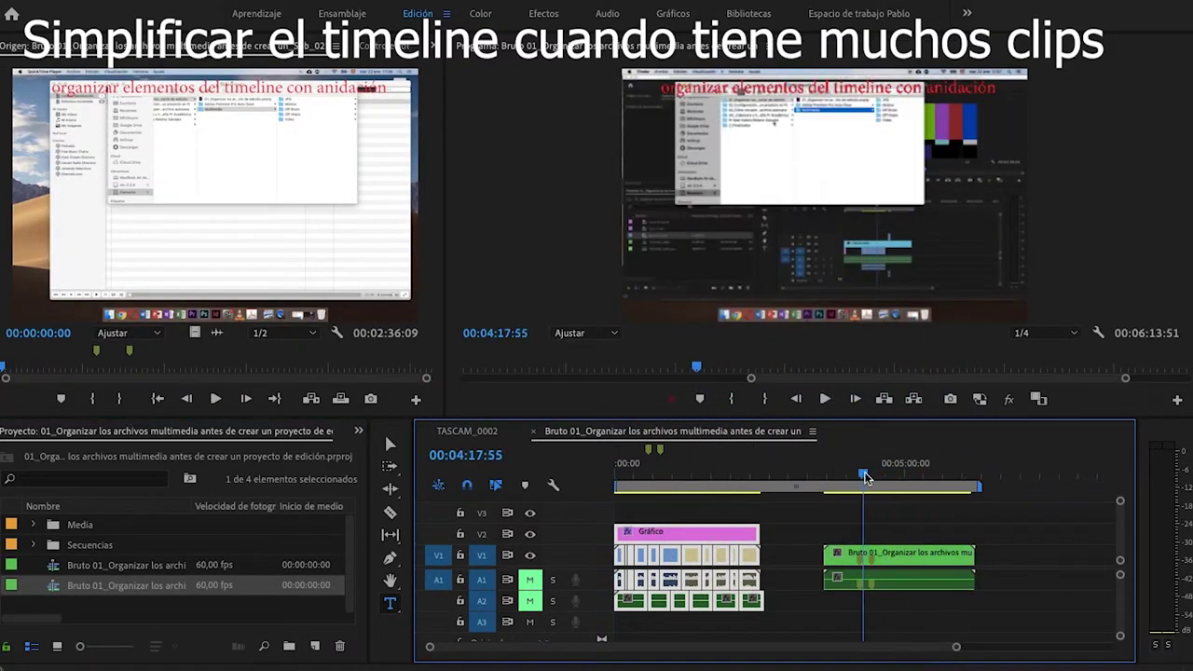
drag(884, 479, 852, 479)
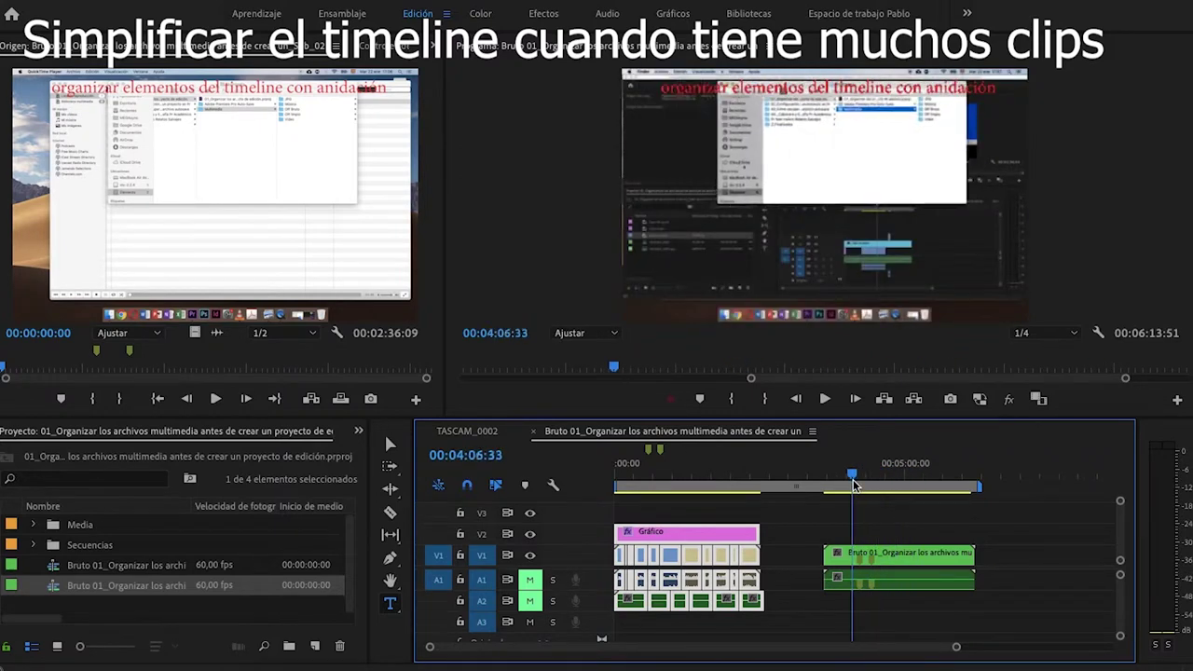
drag(695, 474, 682, 473)
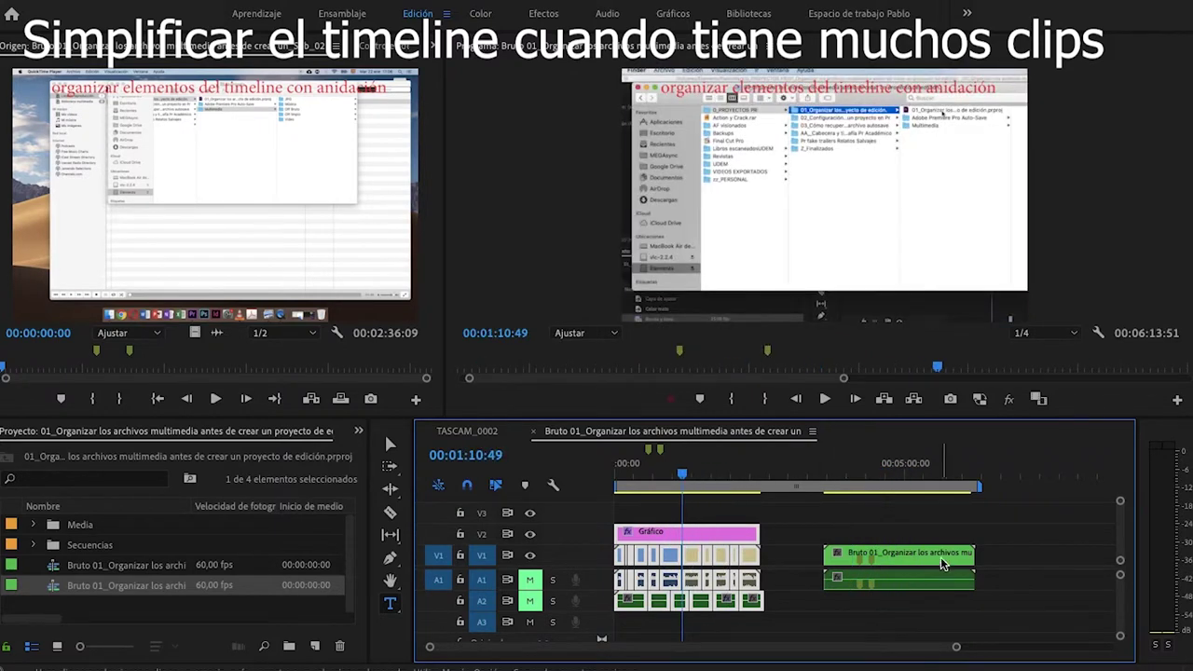
Step: Open the subsequence to inspect its contents, then close its tab
double_click(942, 559)
mouse_move(698, 476)
mouse_down()
mouse_move(622, 476)
mouse_move(736, 479)
mouse_move(659, 474)
mouse_up()
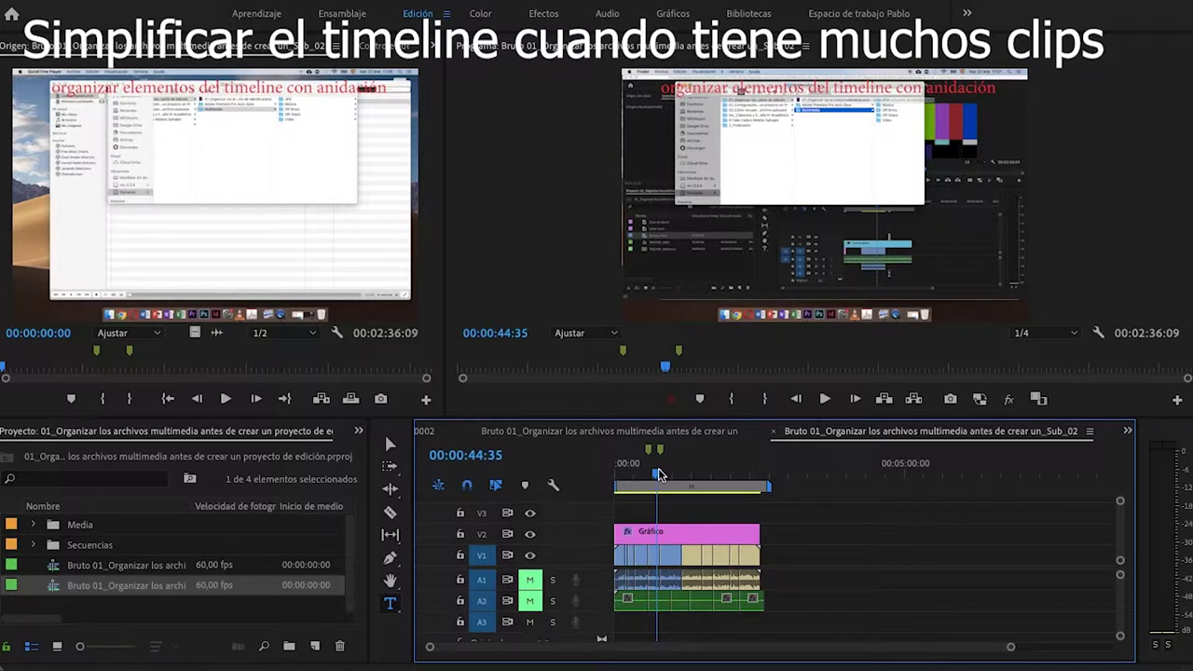
click(772, 432)
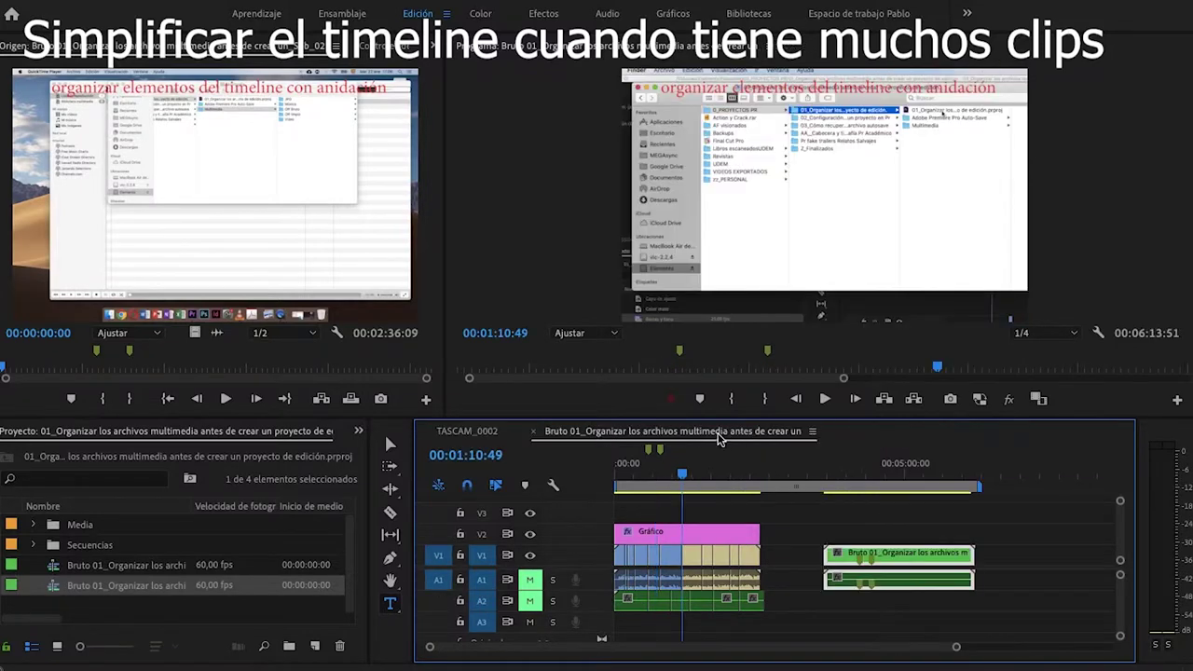
Step: Nest the original clips at the sequence start into Secuencia anidada 04
drag(788, 509, 598, 611)
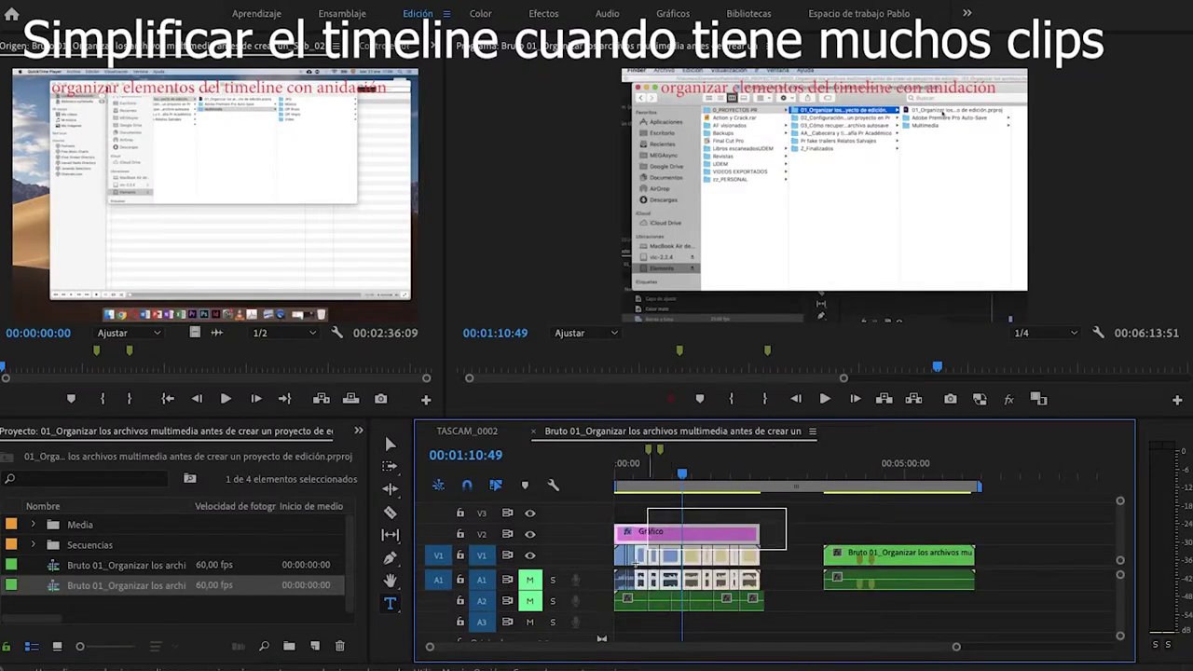
right_click(652, 529)
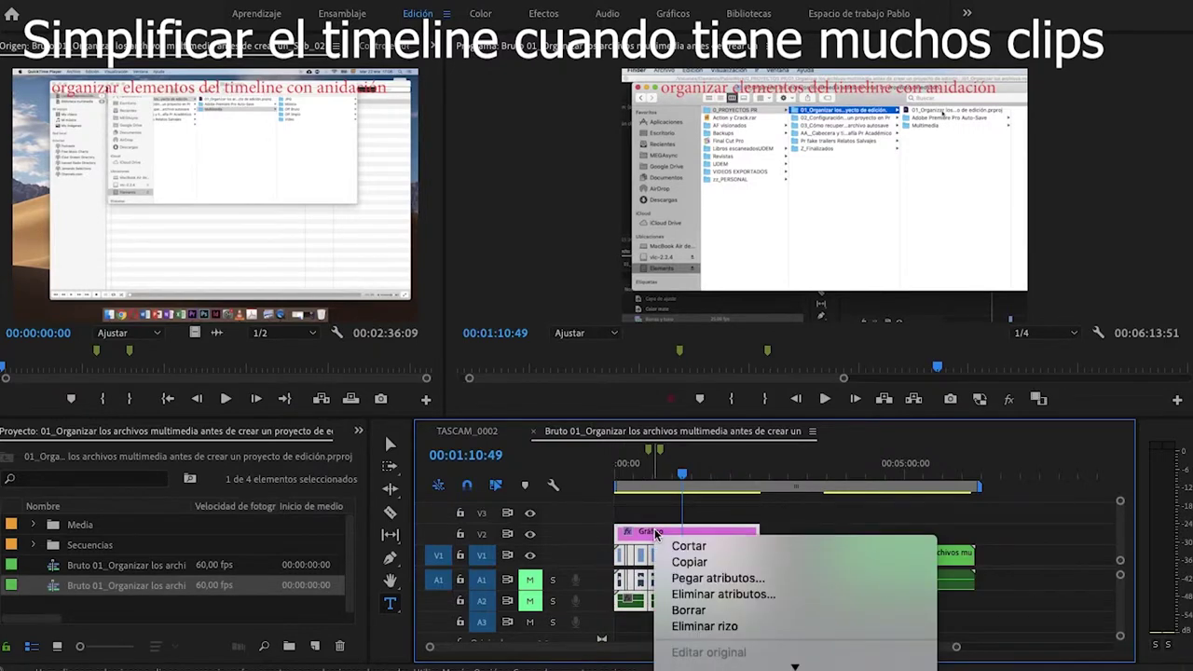
scroll(745, 578, down, 10)
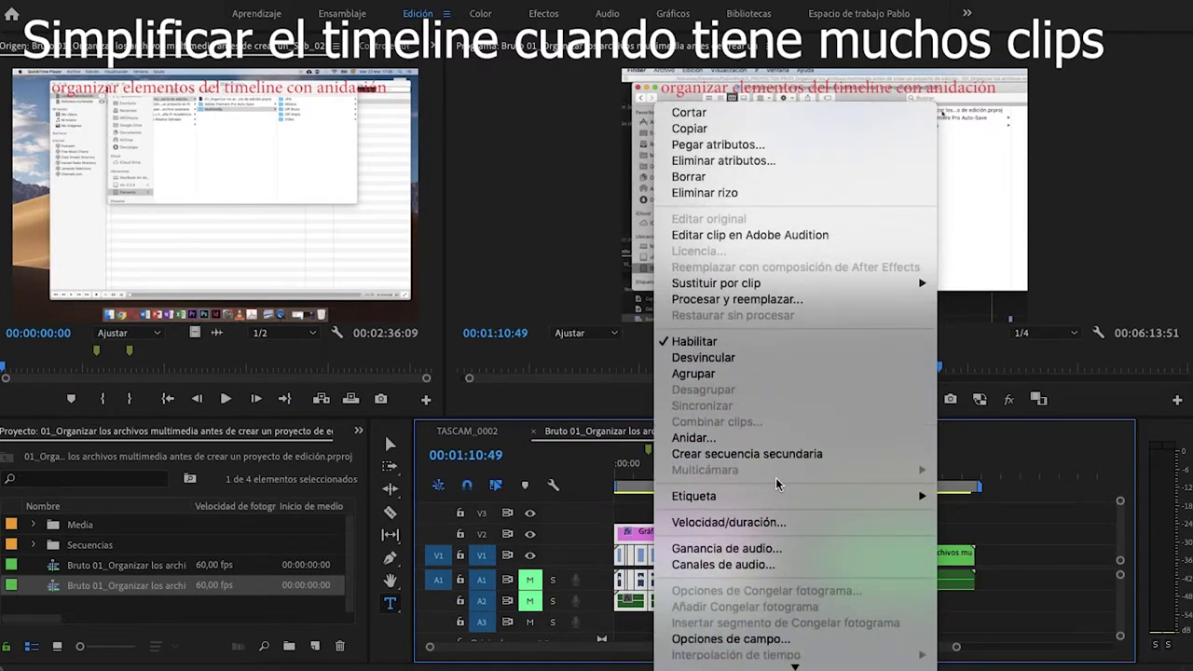
click(786, 446)
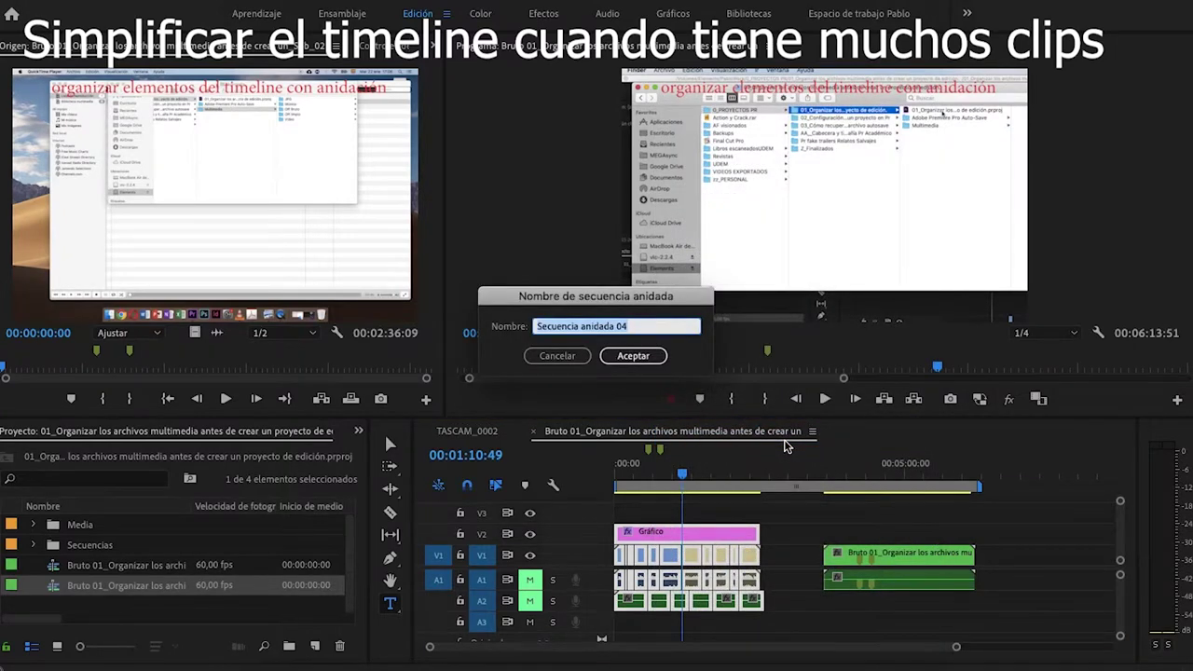
key(Return)
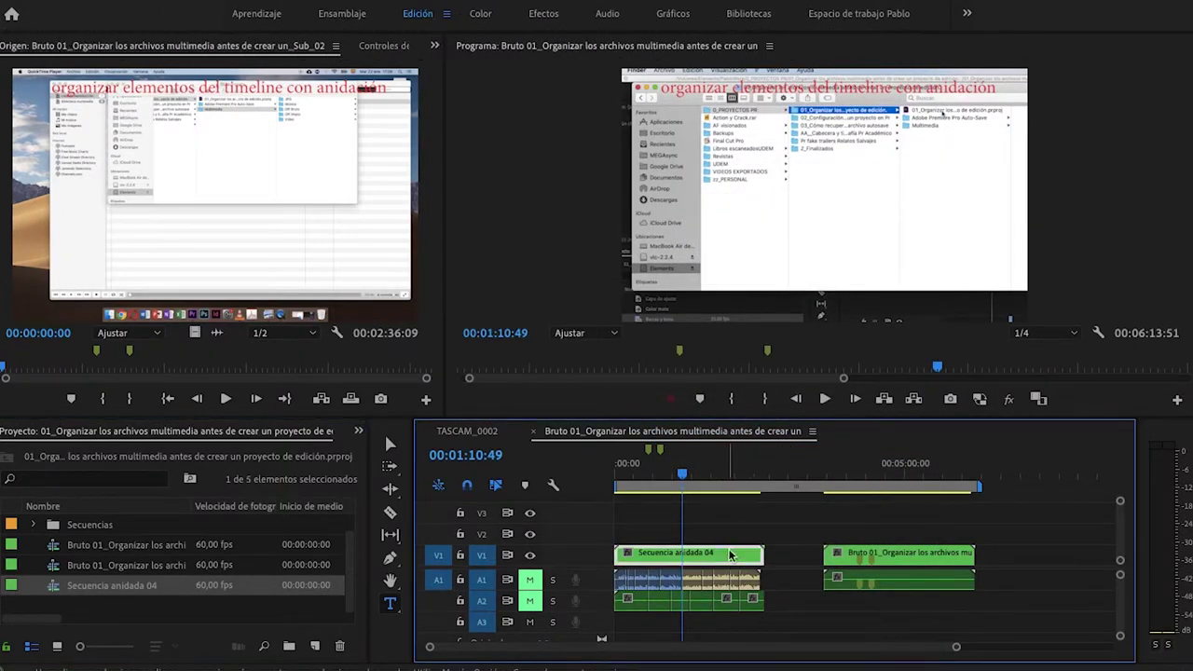
click(82, 606)
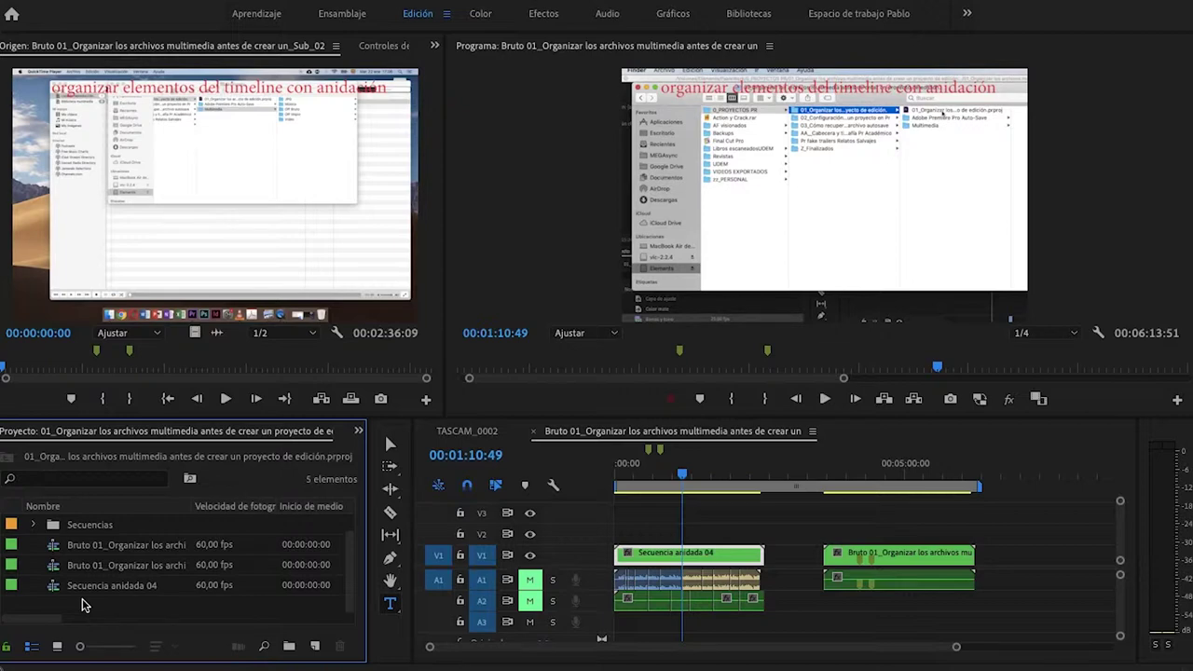
click(359, 431)
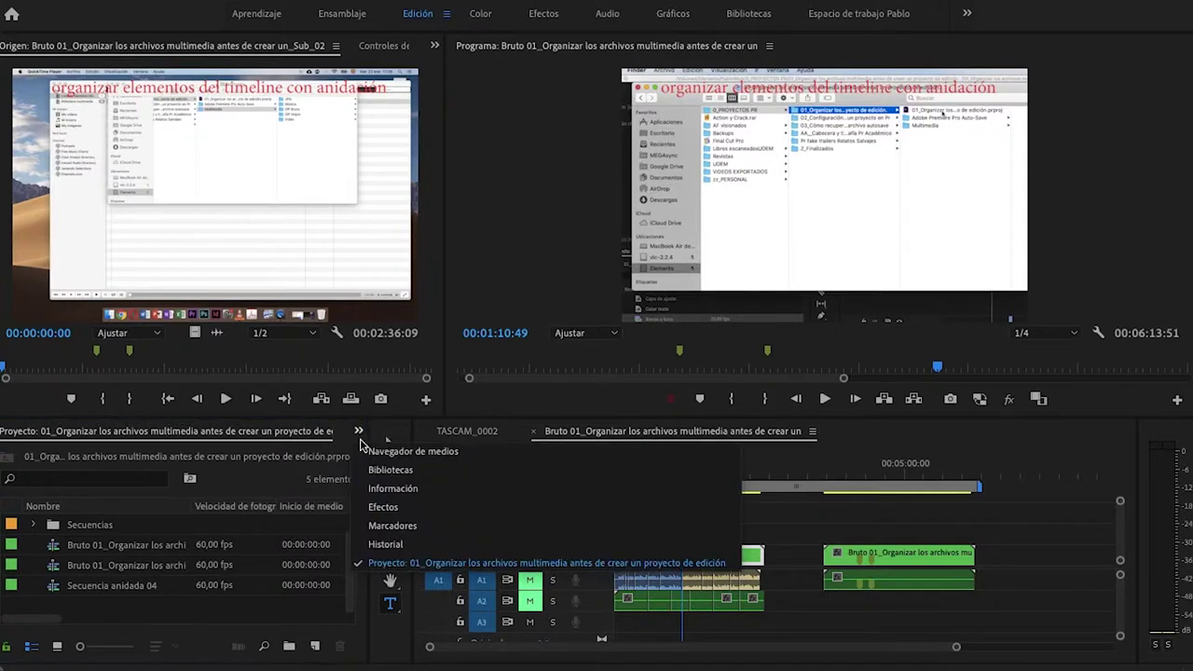
Step: Search Effects for 'blanco y' and apply Blanco y negro to the subsequence clip
click(383, 507)
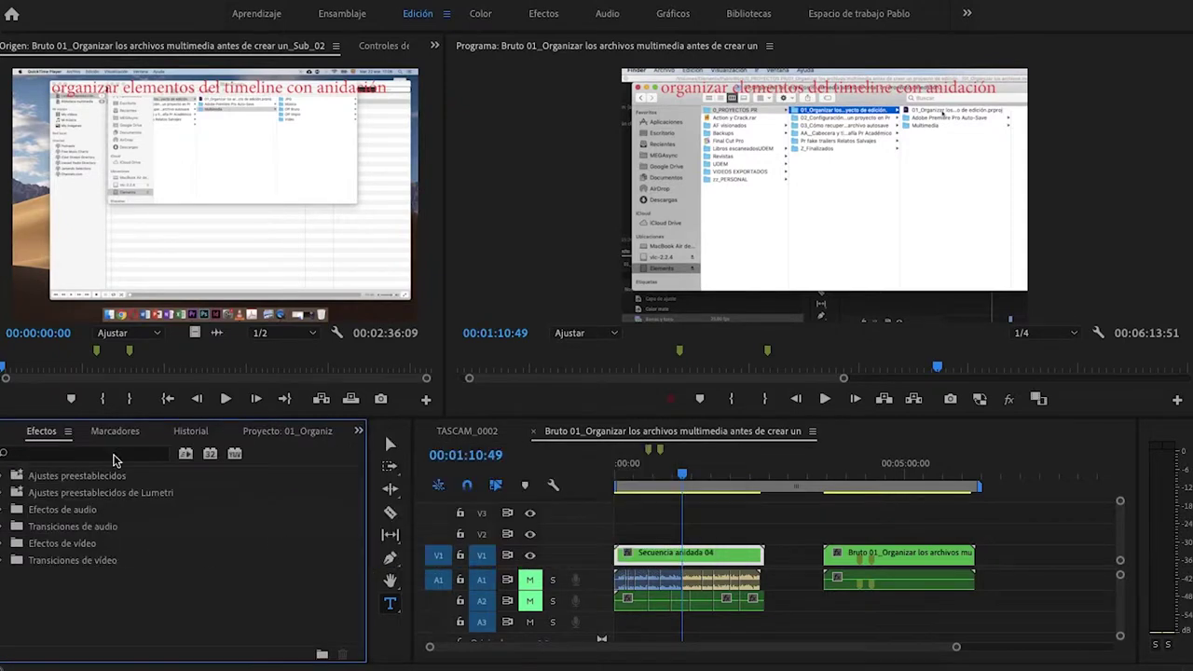
click(113, 454)
text(blanco y)
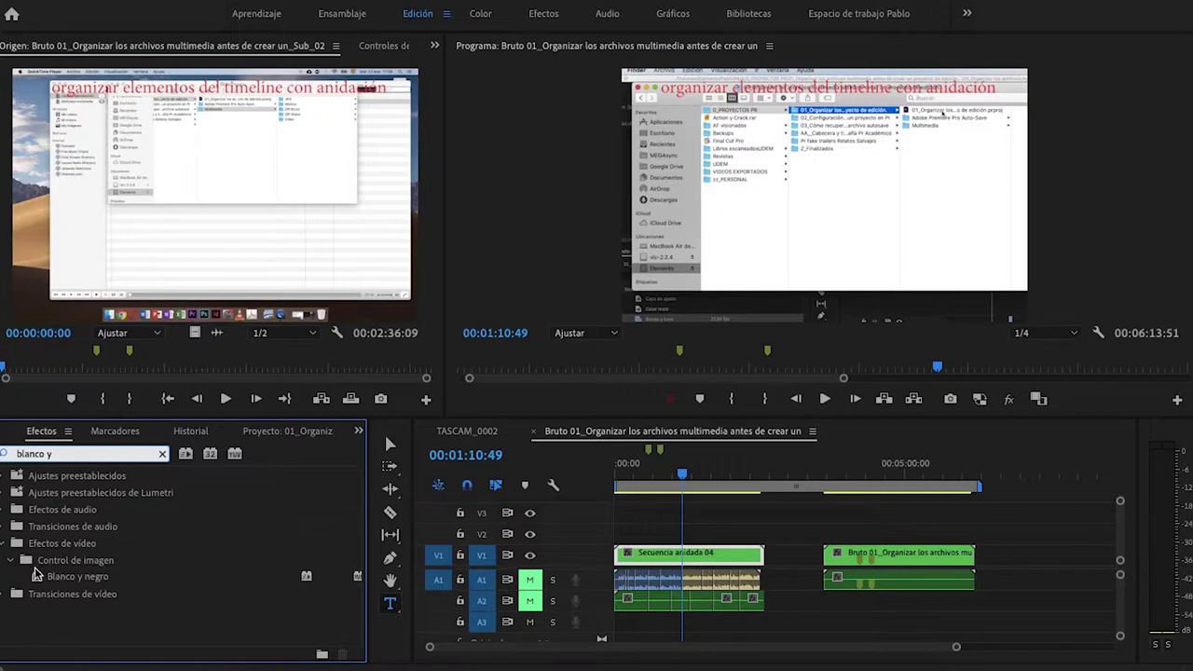
drag(39, 577, 889, 562)
mouse_move(880, 476)
mouse_down()
mouse_move(858, 477)
mouse_move(932, 504)
mouse_up()
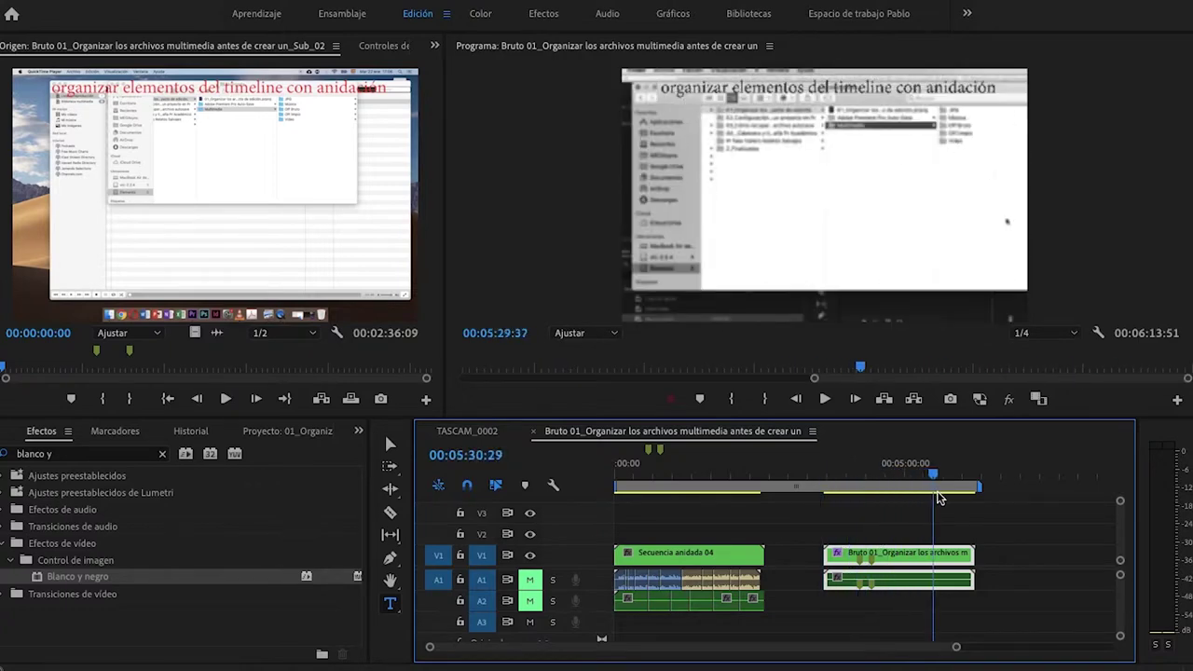
drag(932, 503, 888, 503)
Step: Reselect the subsequence clip and show its effect settings
click(978, 528)
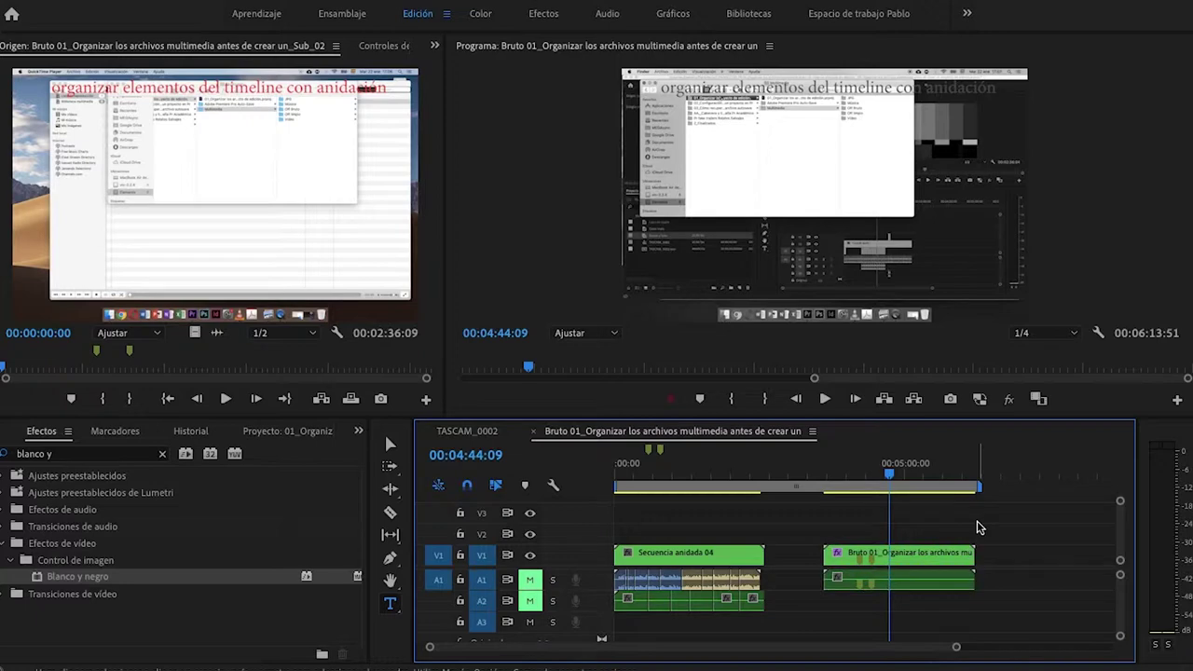
click(923, 564)
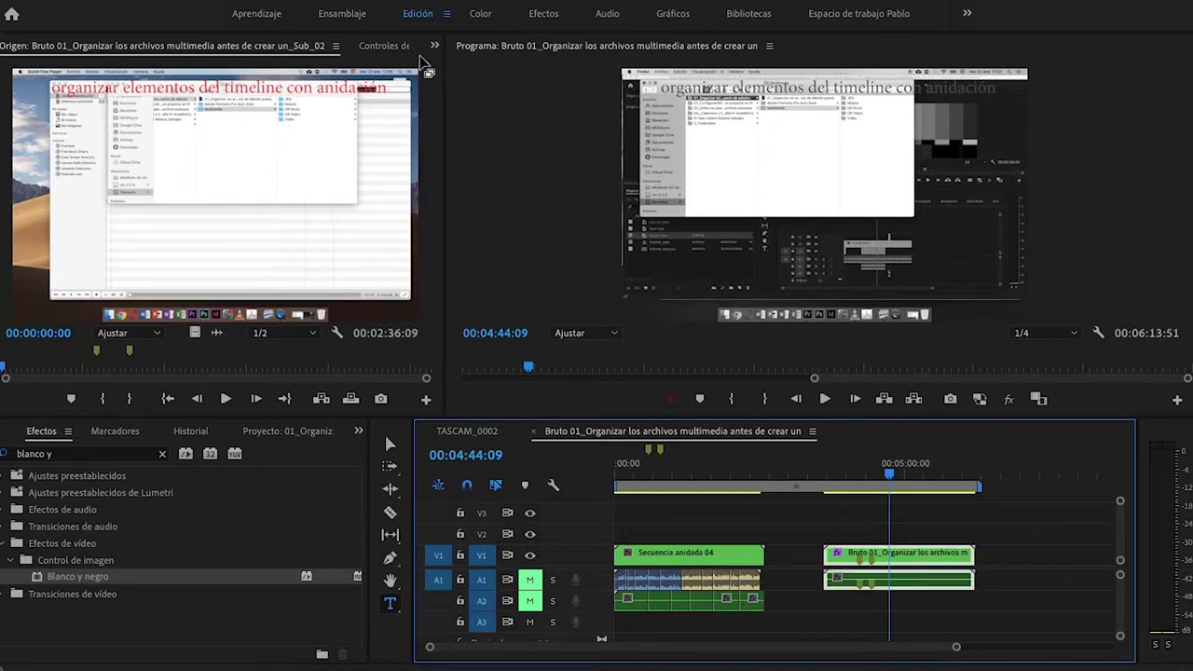
click(395, 48)
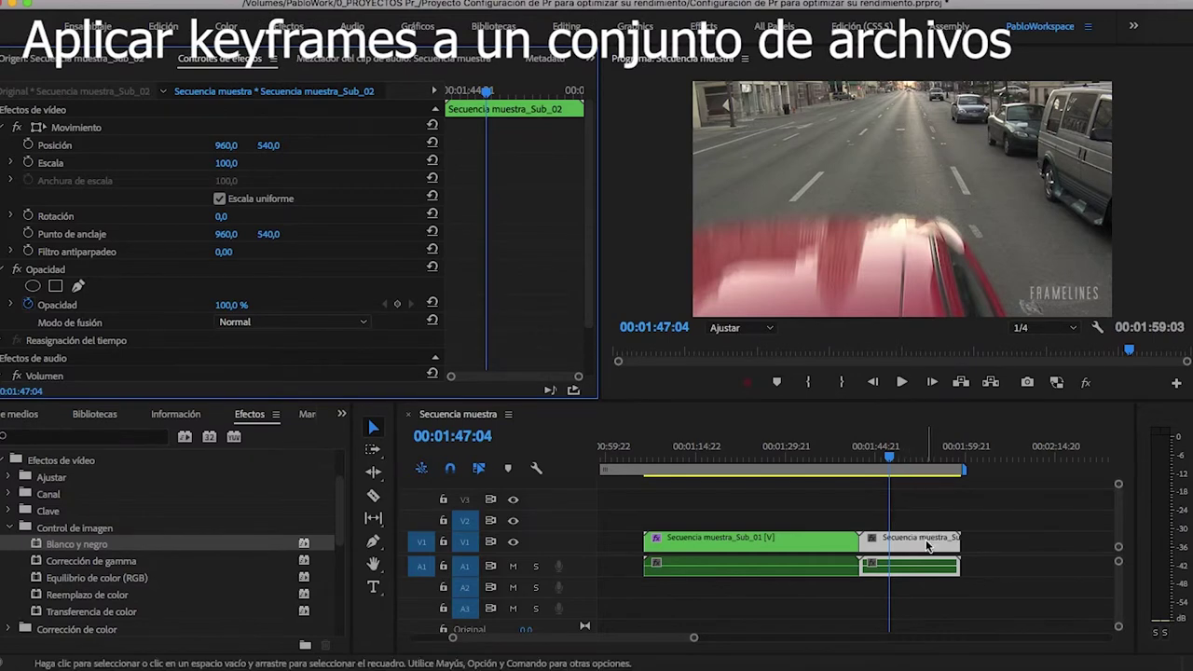
Step: Shift Secuencia muestra_Sub_02 slightly later, leaving a gap after Sub_01
drag(921, 544, 952, 544)
drag(904, 459, 898, 457)
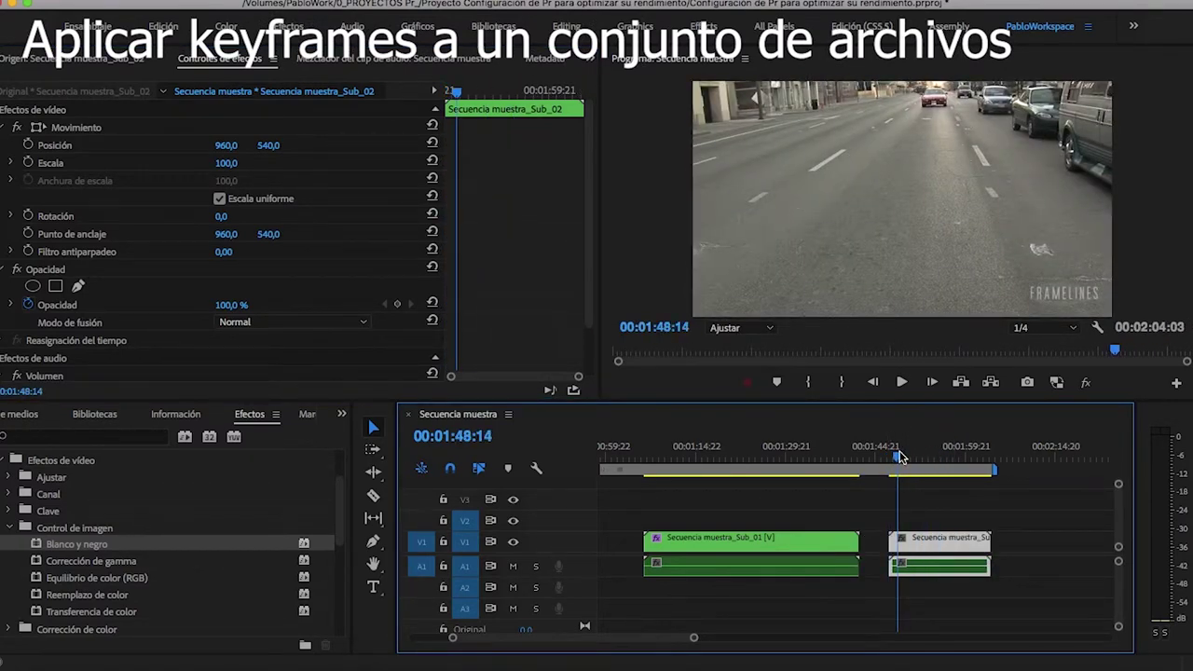
click(239, 164)
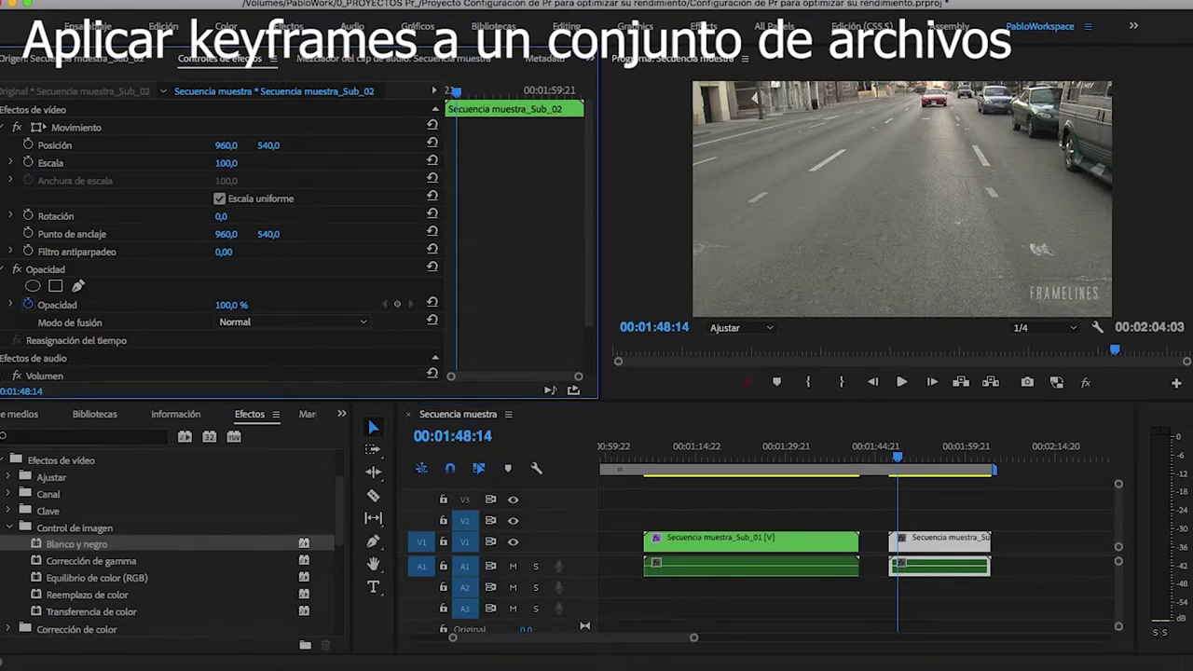
Step: Try scale 134 and rotation -54°, undo both, and enable Rotación keyframing
drag(240, 164, 271, 164)
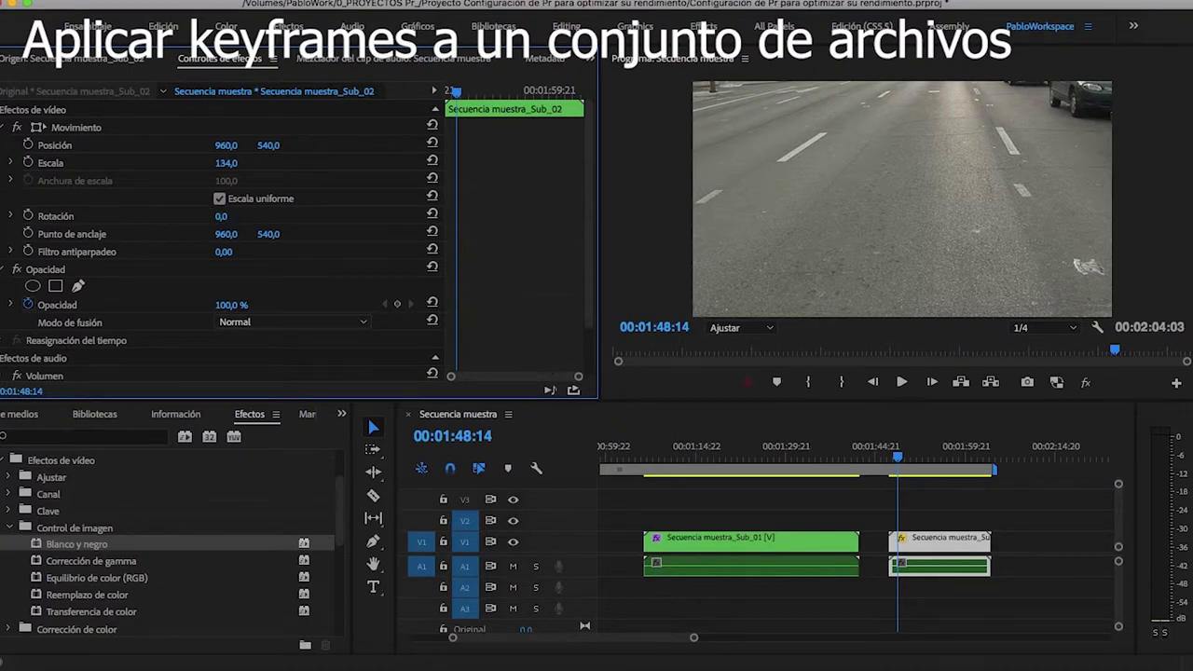
drag(224, 217, 242, 216)
key(super+z)
key(super+z)
key(Up)
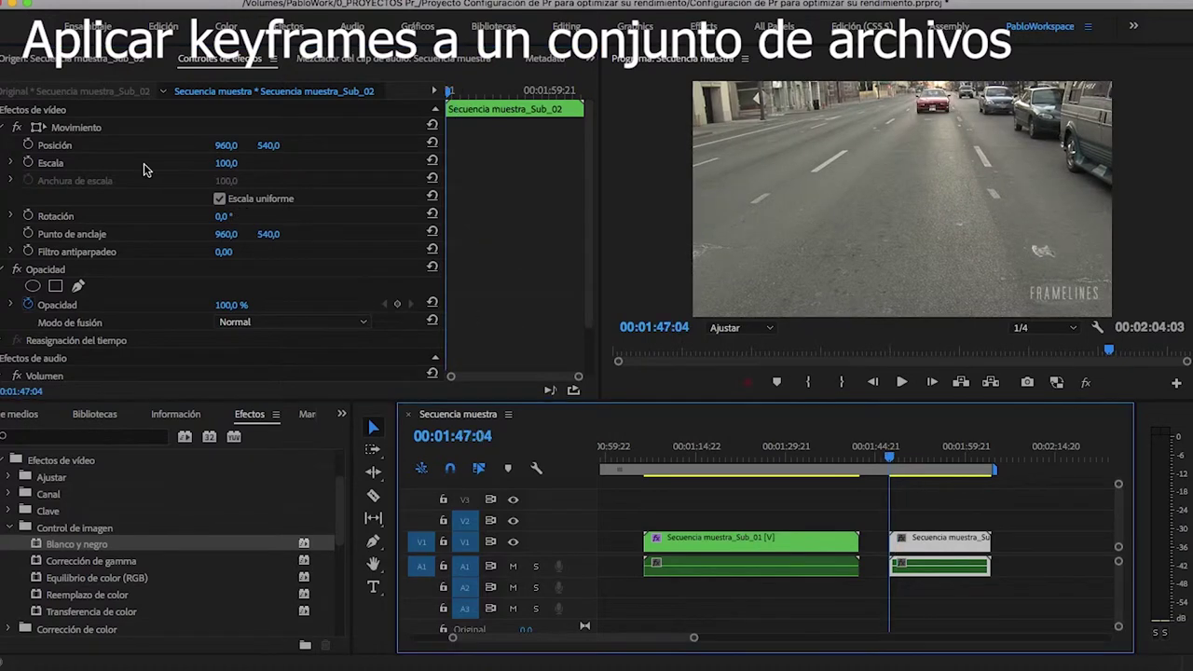
click(28, 216)
Step: Add Rotación keyframes at later points in the clip: 180° and then 360°
click(941, 456)
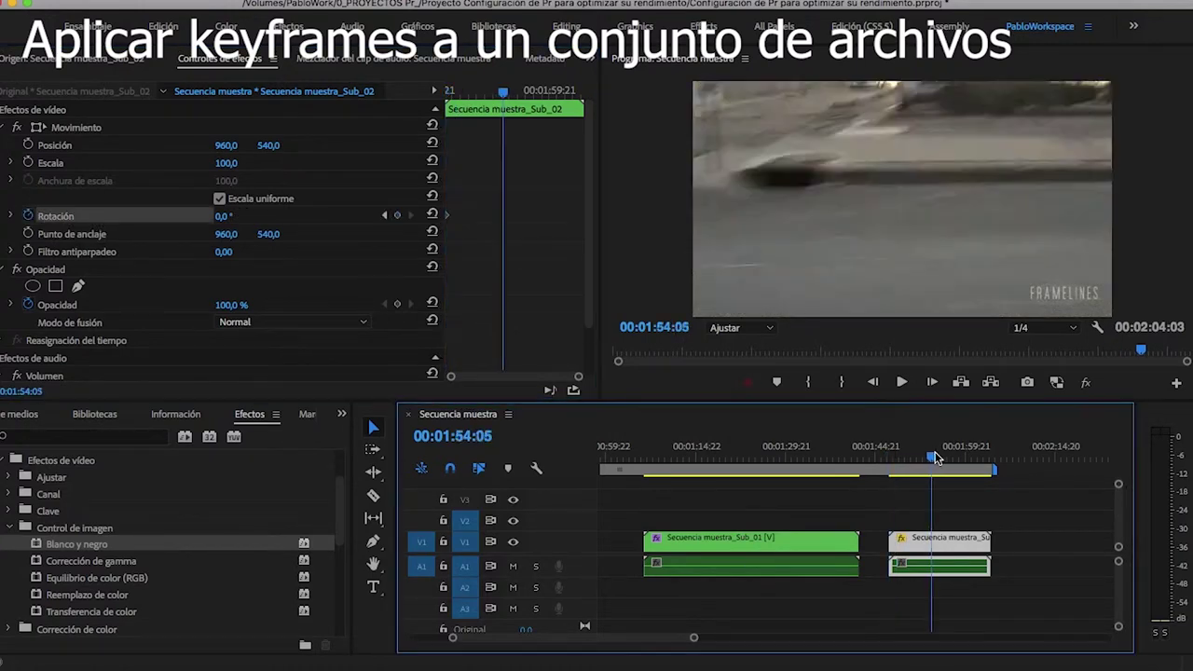
click(240, 215)
text(180)
key(Return)
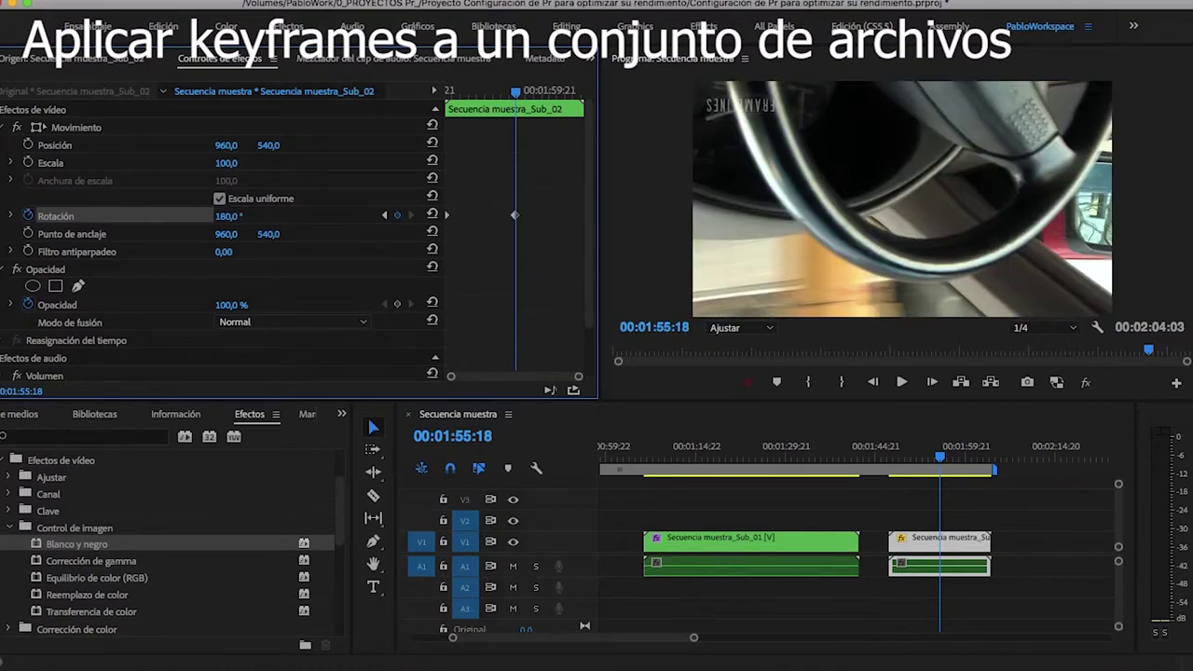
click(960, 456)
drag(961, 455, 985, 455)
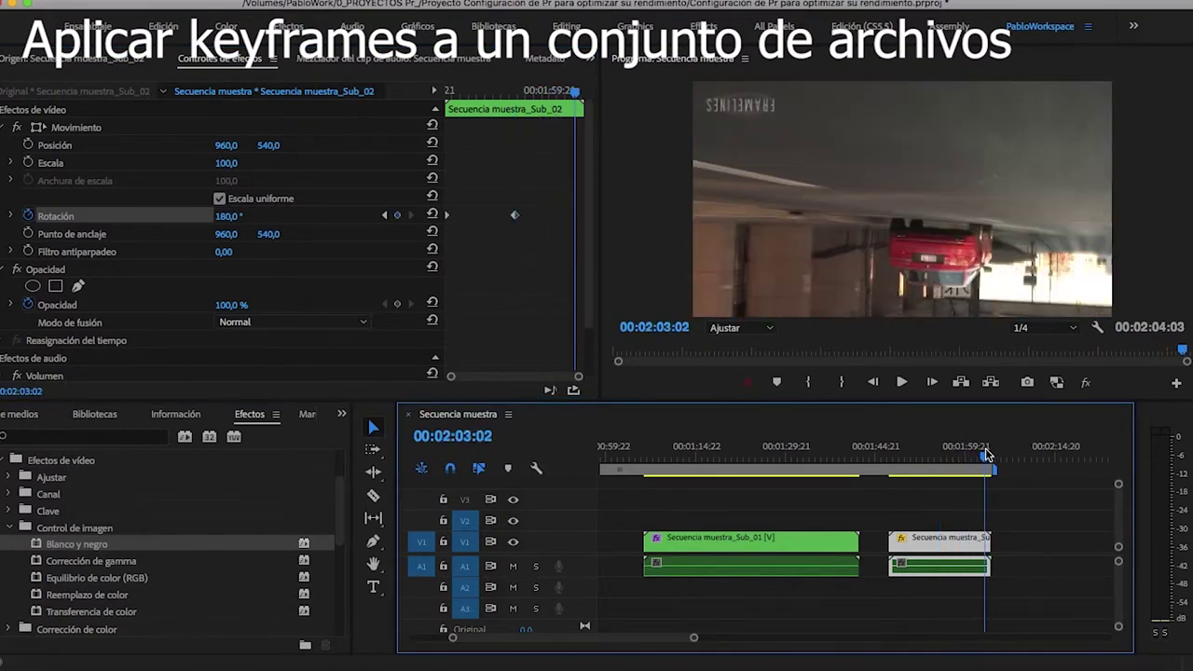
click(241, 216)
text(360)
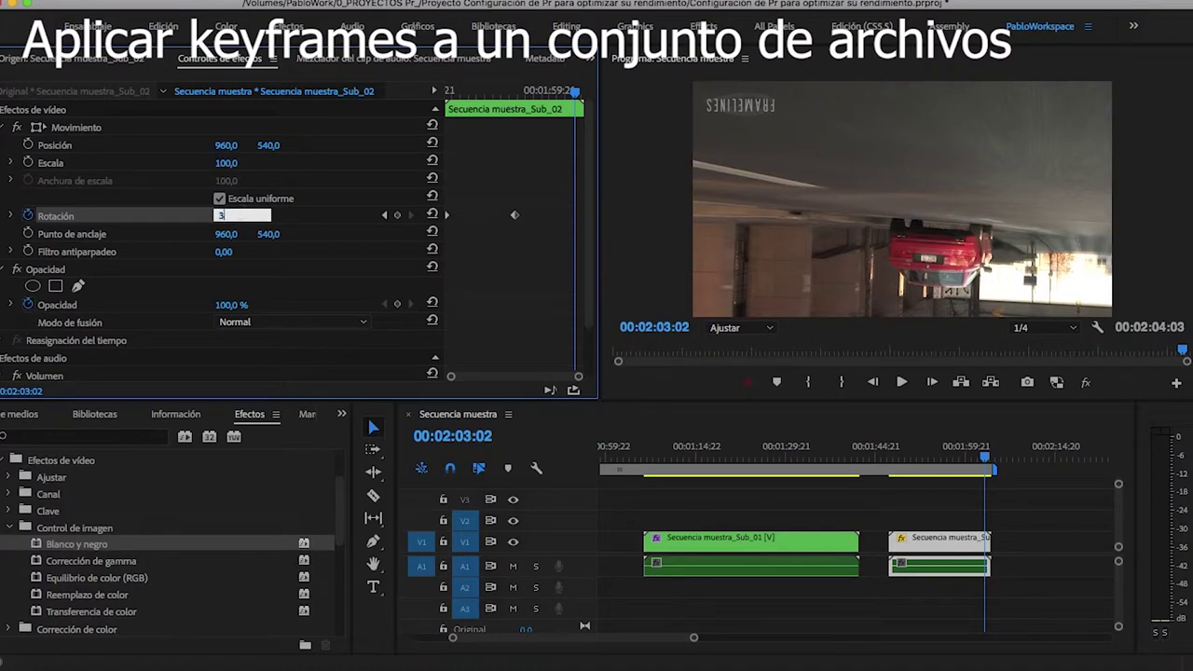
key(Return)
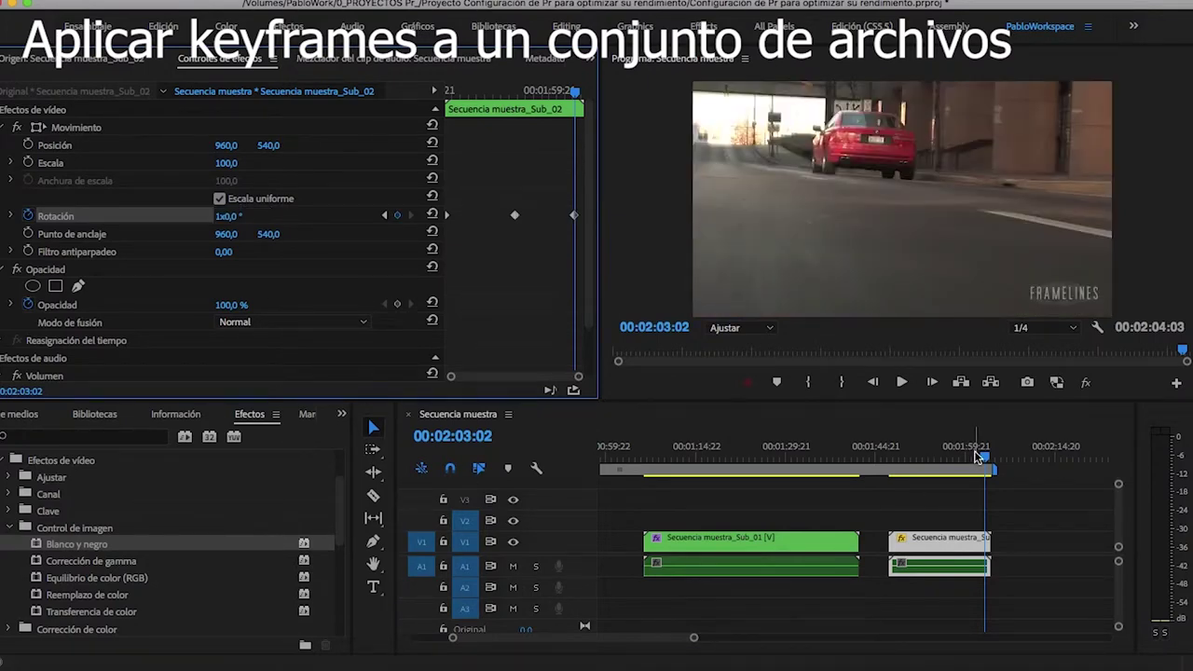
Step: Preview the rotation animation and scroll the timeline to the nested Sub_01 and Sub_02 clips
drag(577, 94, 443, 59)
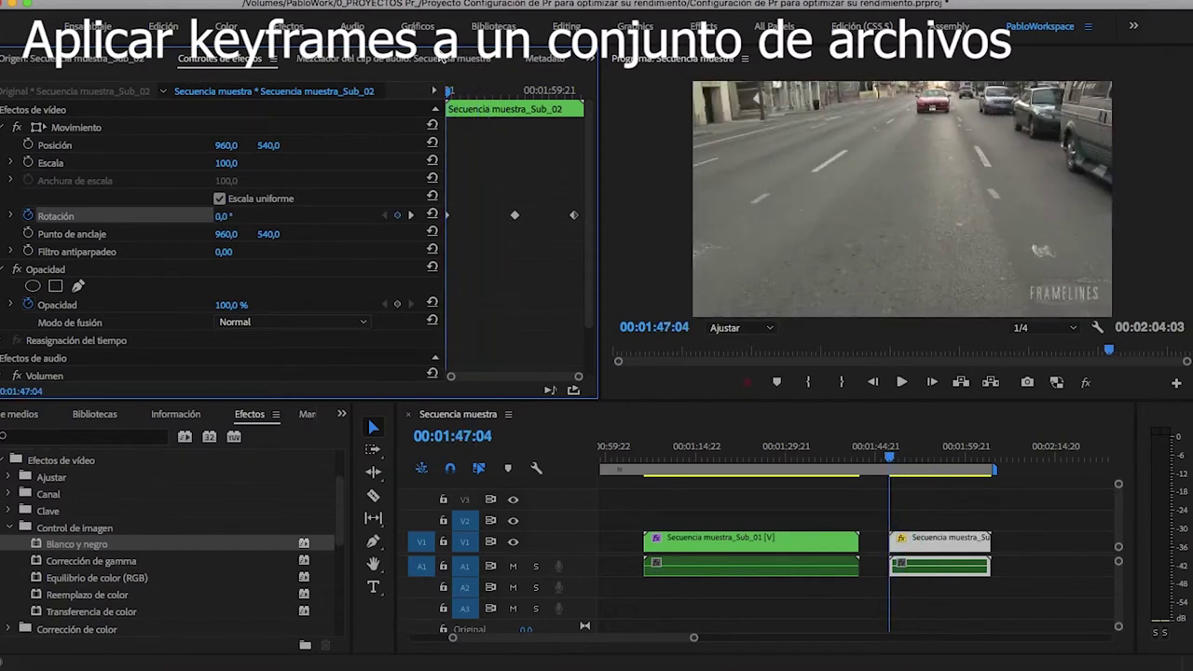
scroll(679, 550, up, 5)
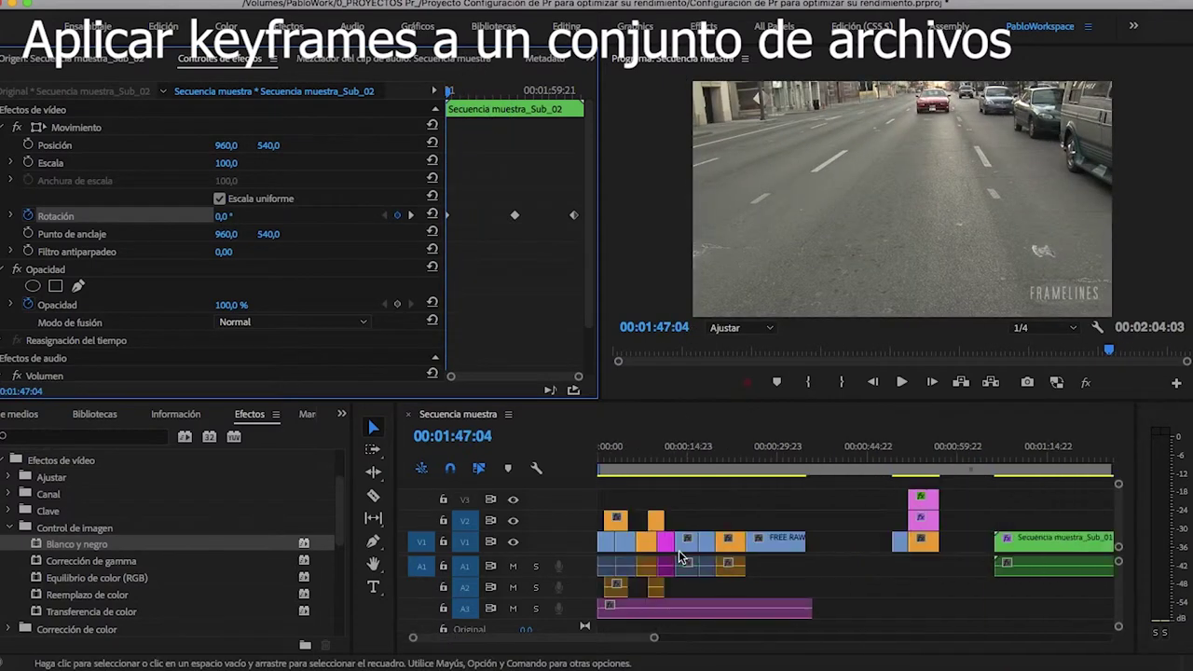
click(622, 460)
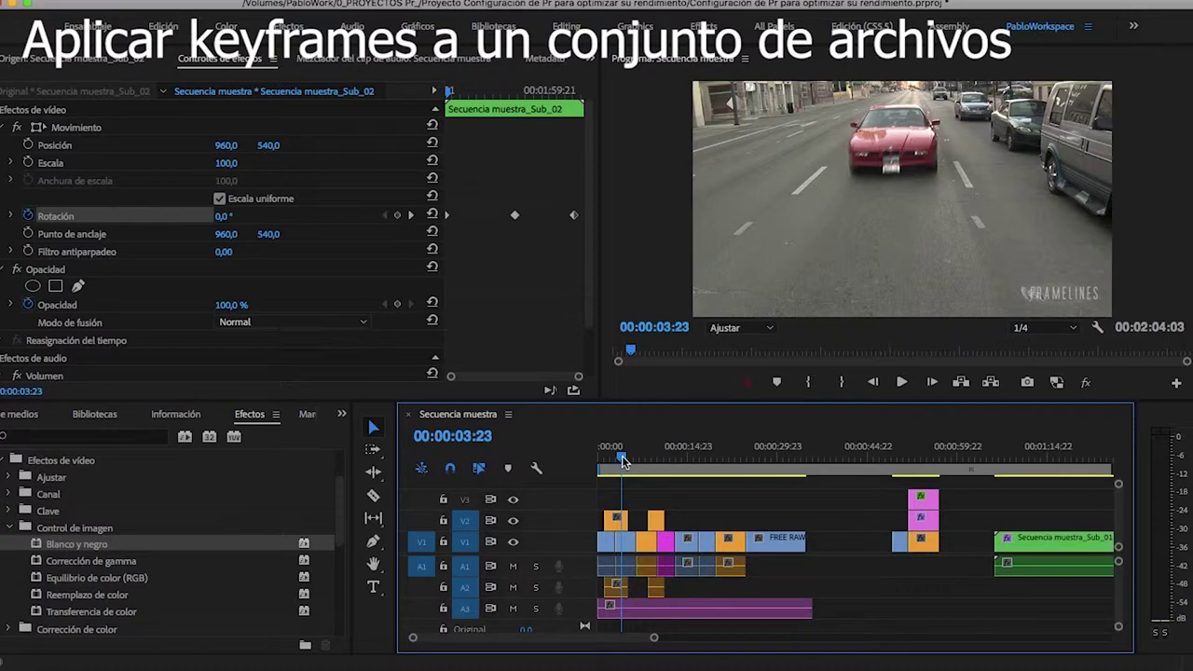
scroll(1075, 513, down, 2)
scroll(1074, 518, down, 2)
scroll(1072, 519, down, 2)
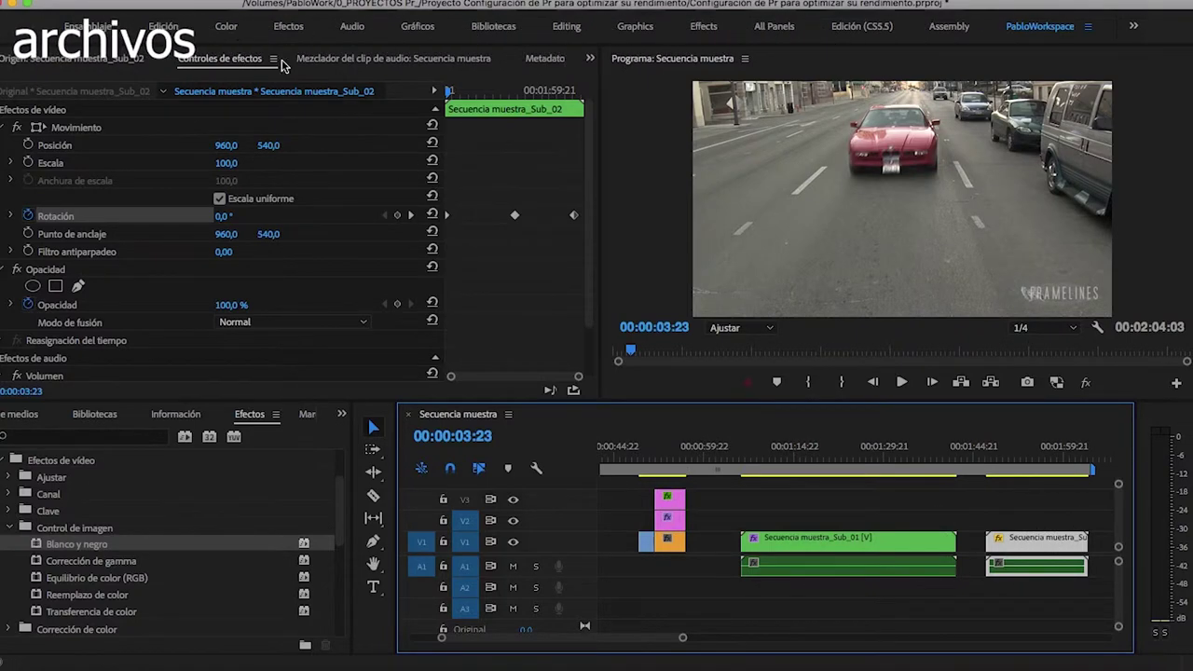
Step: Switch to the Color workspace and select the Secuencia muestra_Sub_01 clip
click(227, 28)
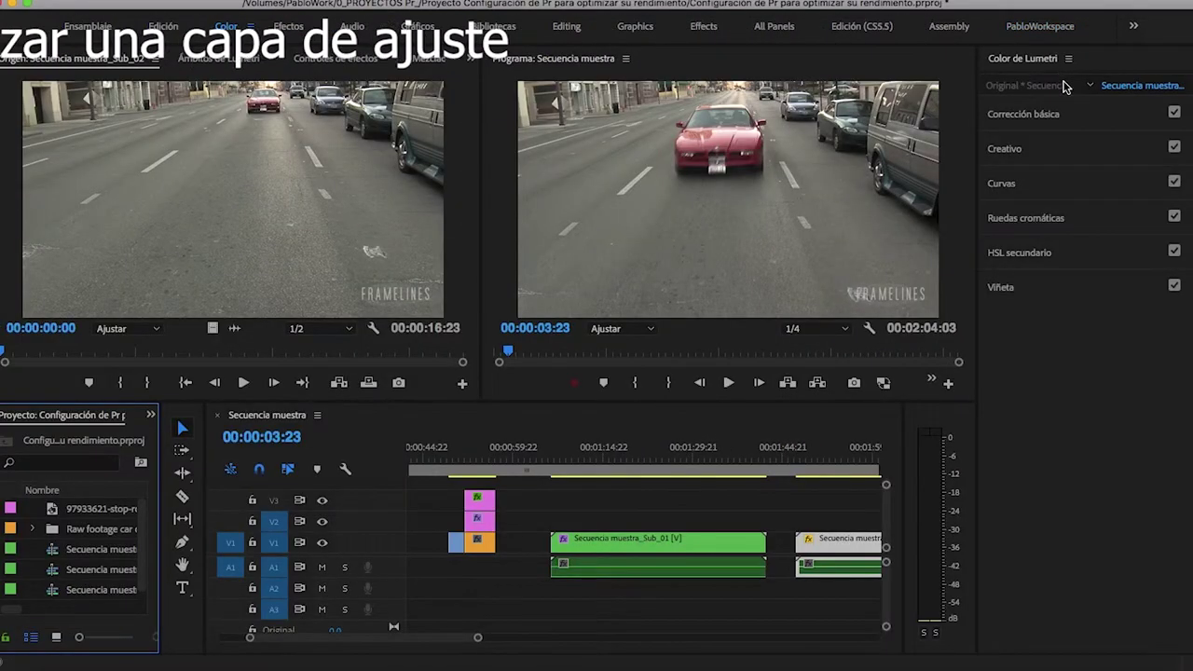
click(809, 457)
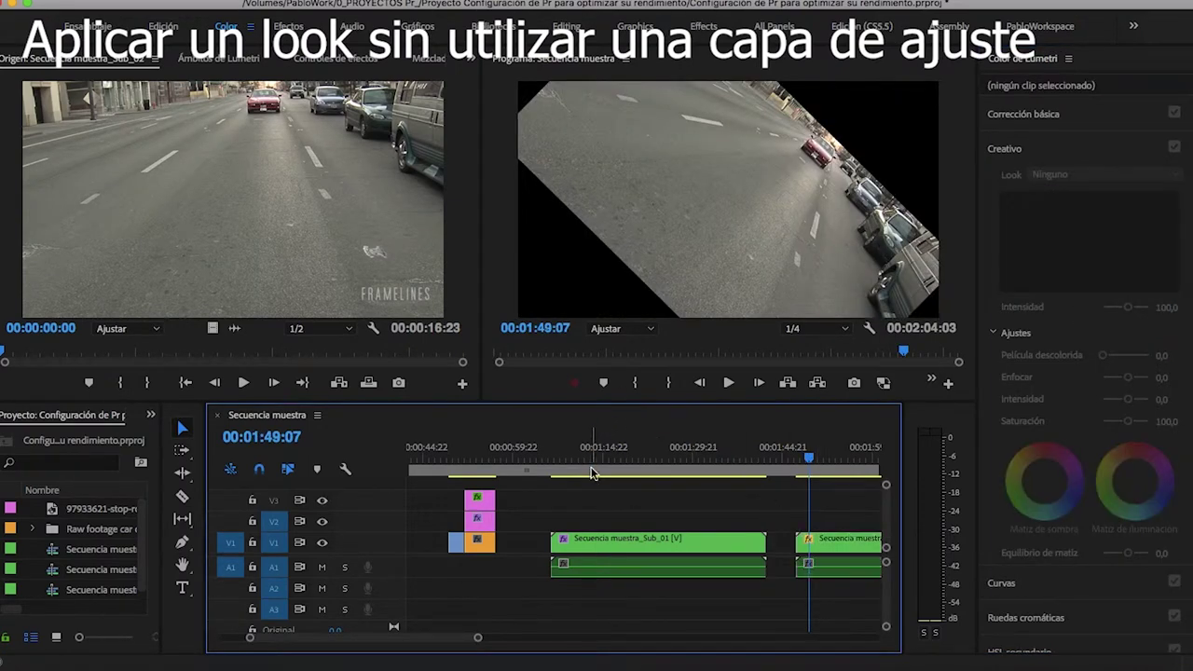
click(588, 456)
Step: Browse the Lumetri Creative looks and apply Fuji F125 Kodak 2393 (by Adobe)
click(1172, 244)
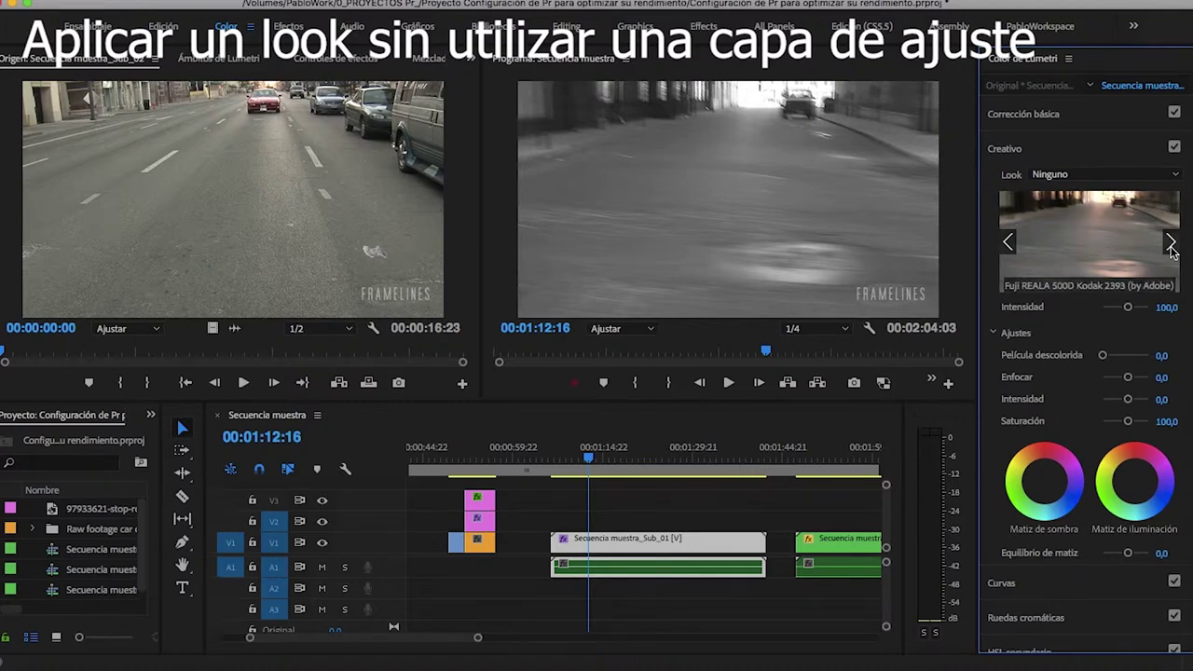
click(1172, 245)
click(1172, 244)
click(1170, 244)
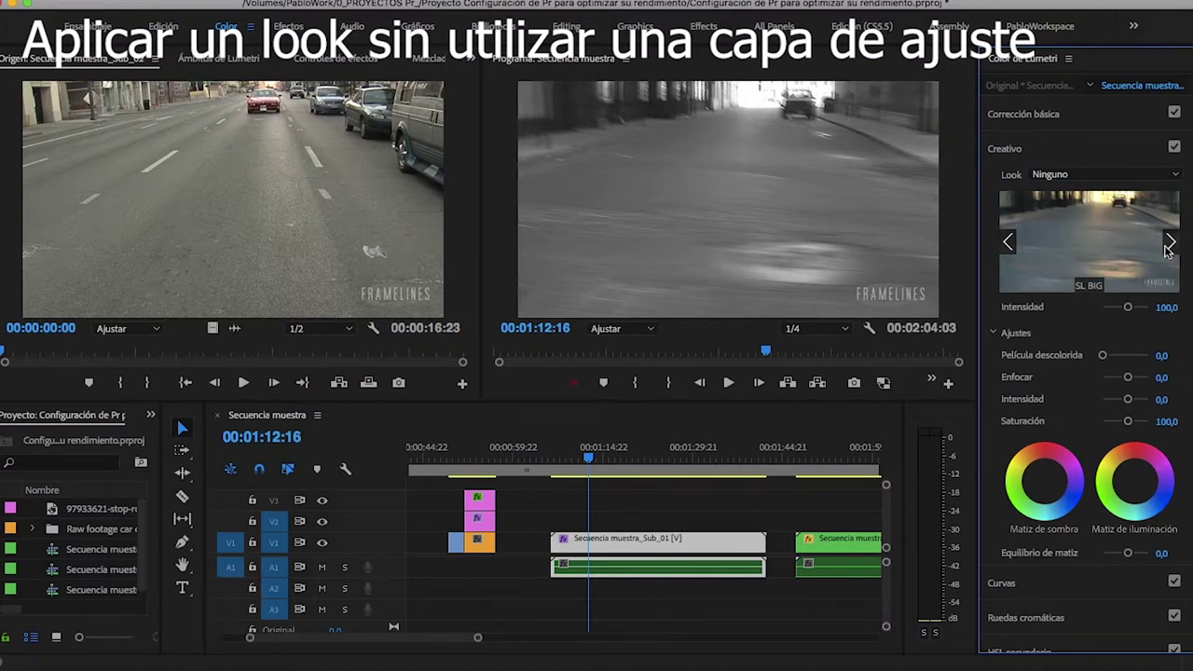
click(1007, 244)
click(1011, 244)
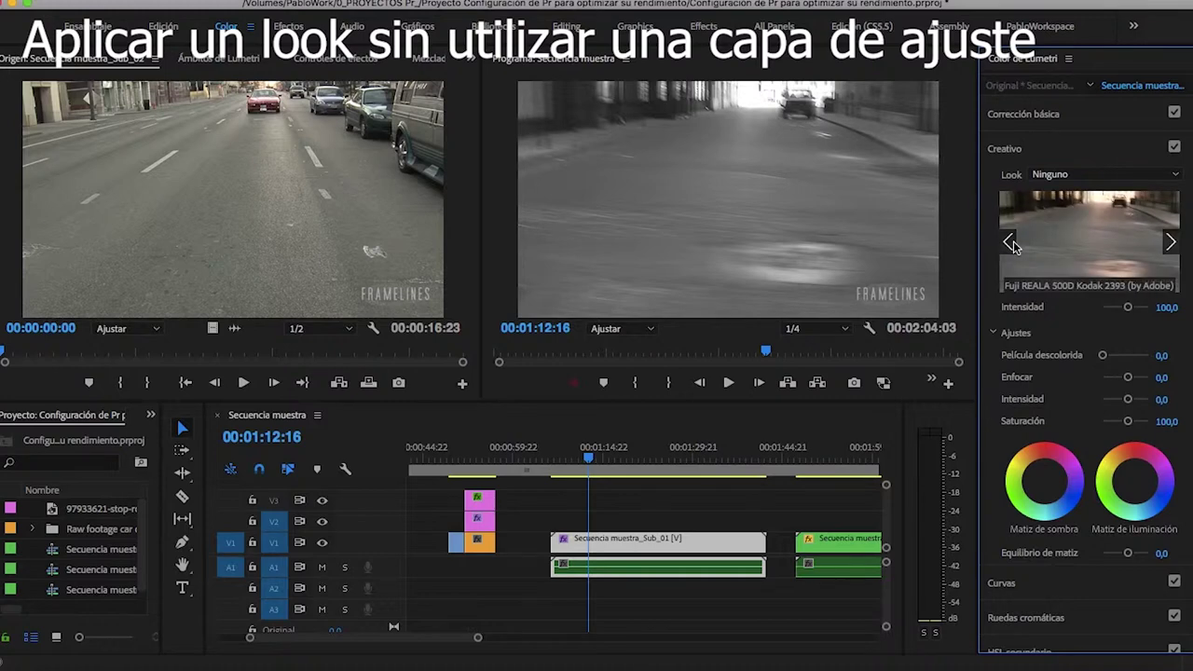
click(1010, 244)
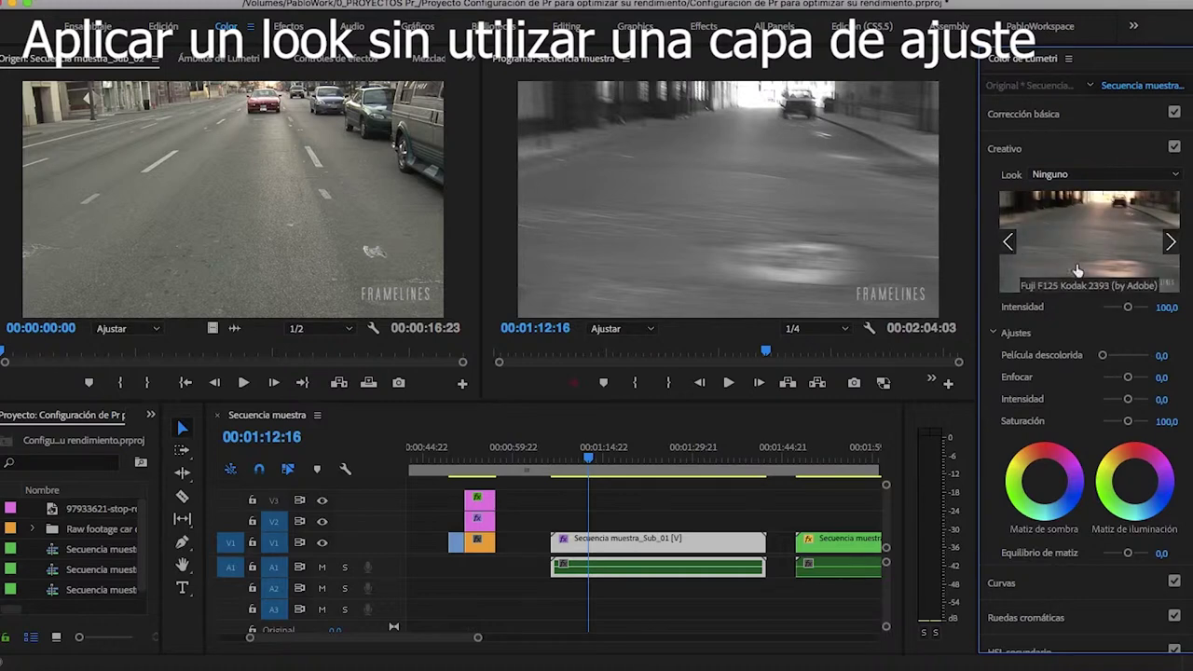
click(1100, 258)
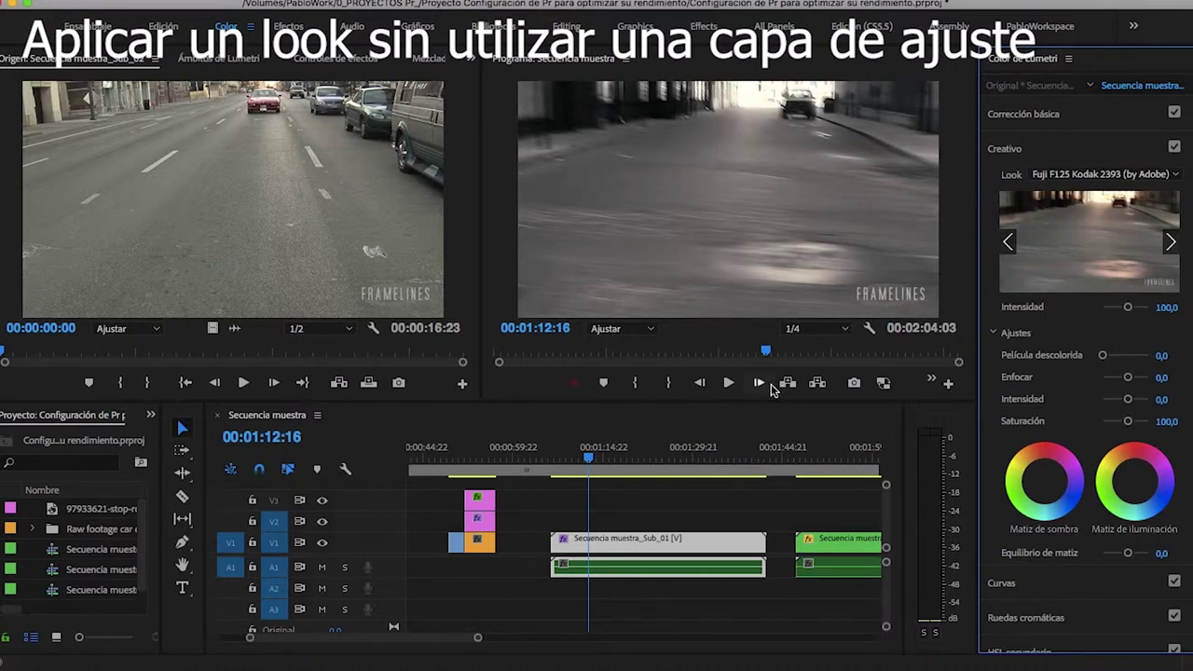
Step: Play the graded clip from about 00:01:09:10 to check the look
click(584, 458)
drag(584, 458, 568, 458)
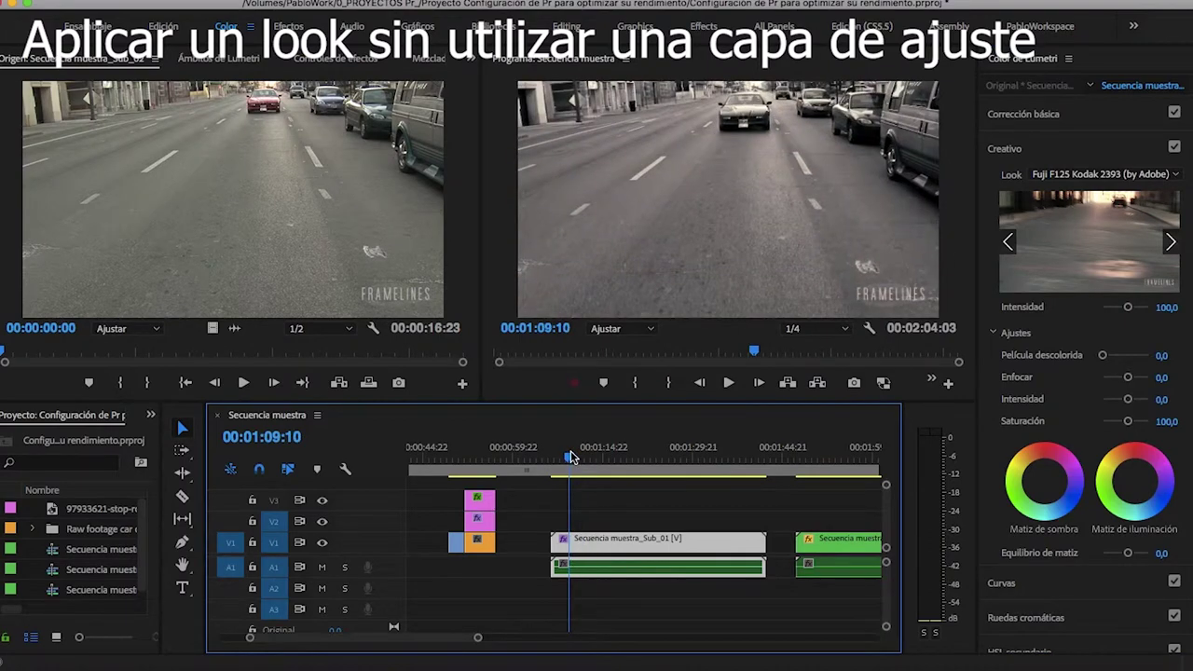
key(space)
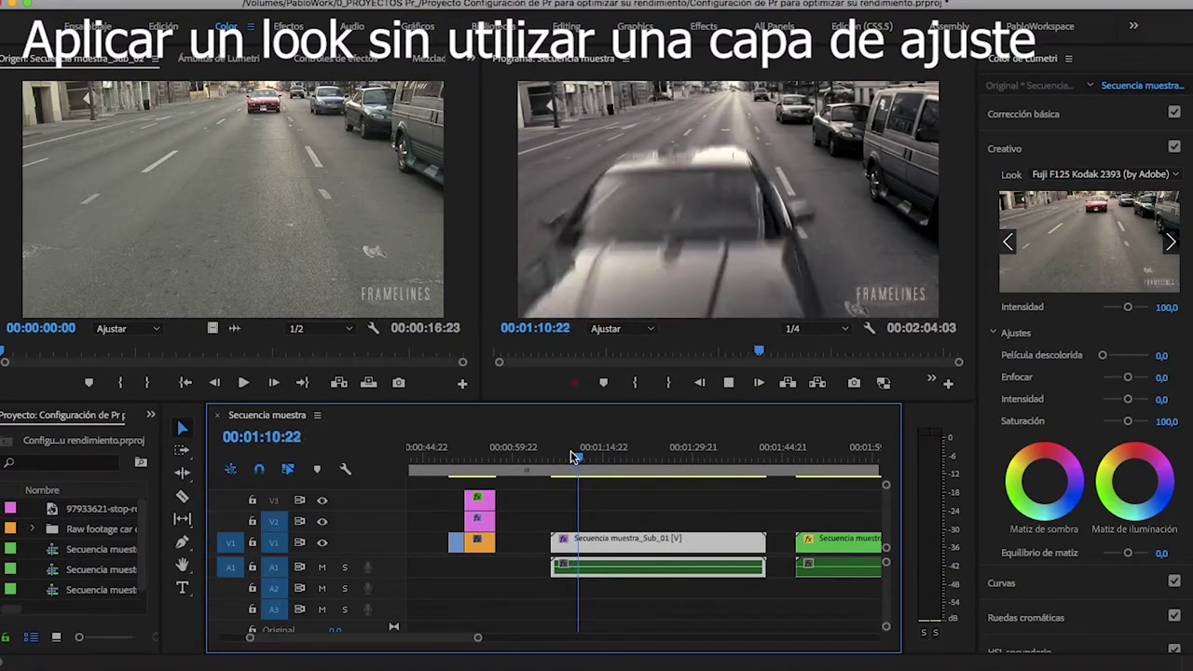
key(space)
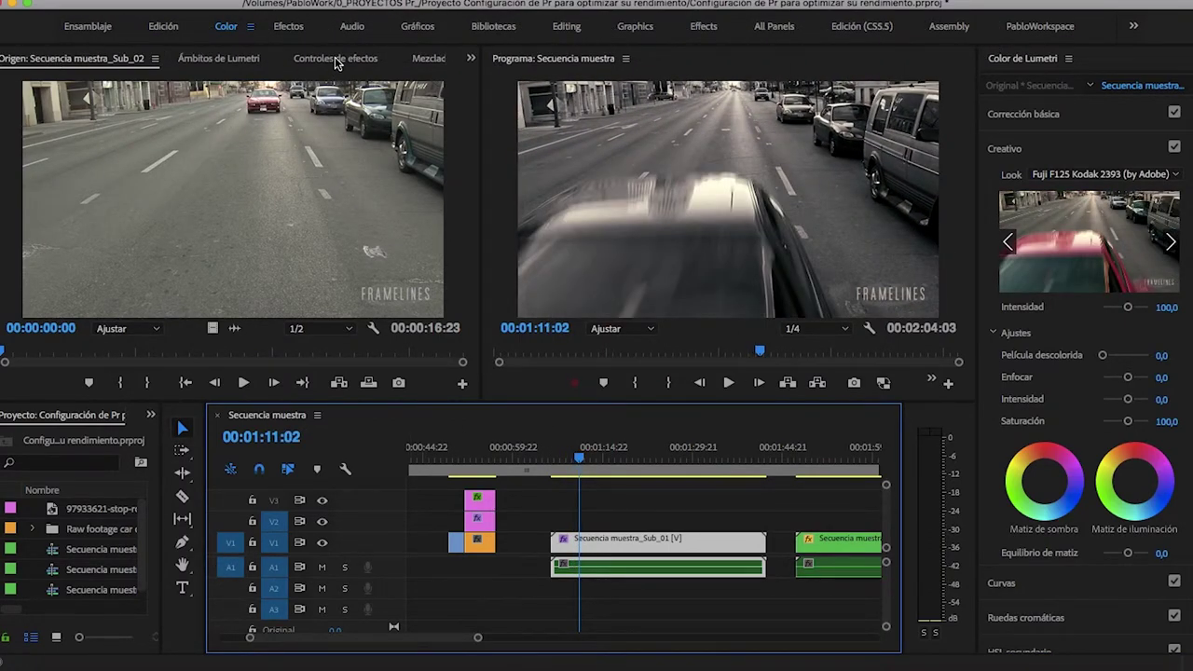
click(336, 58)
Step: Turn off Blanco y negro and move the playhead to 00:00:55:15
click(16, 359)
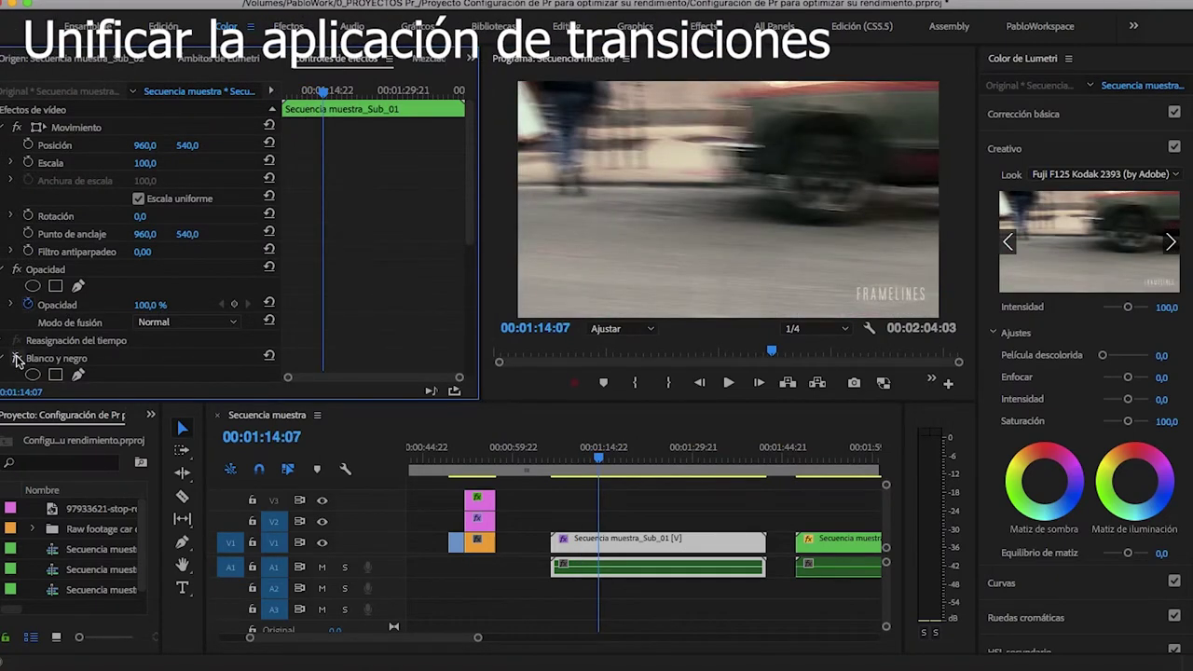
drag(479, 457, 490, 457)
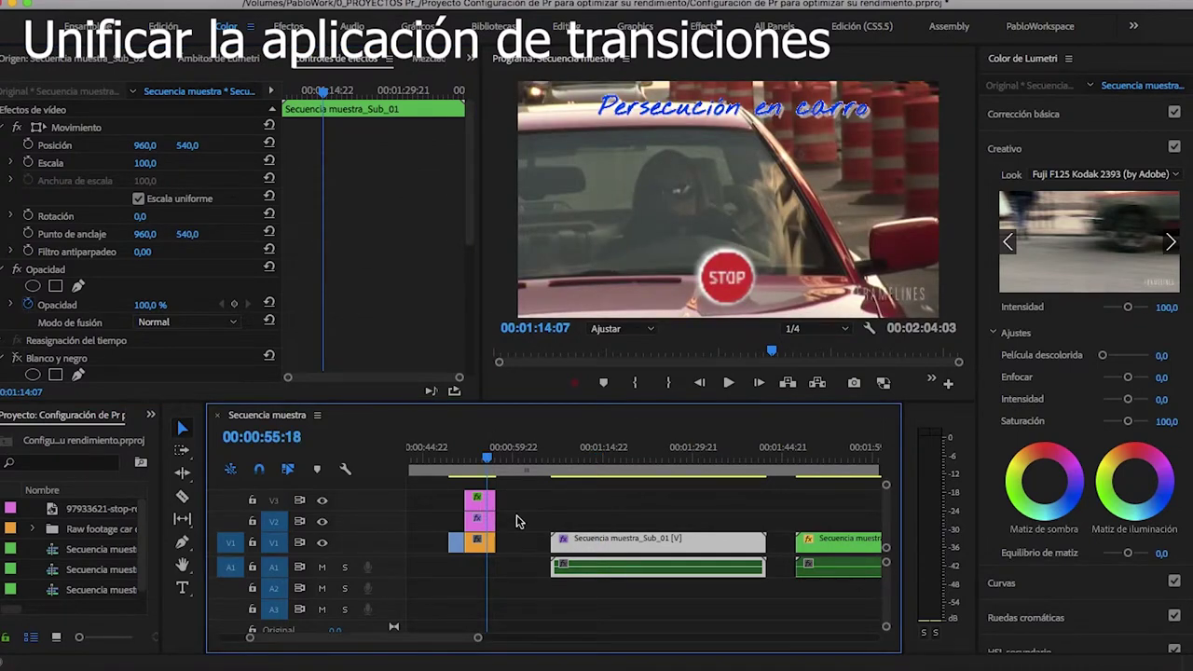
key(Left)
key(Left)
key(Left)
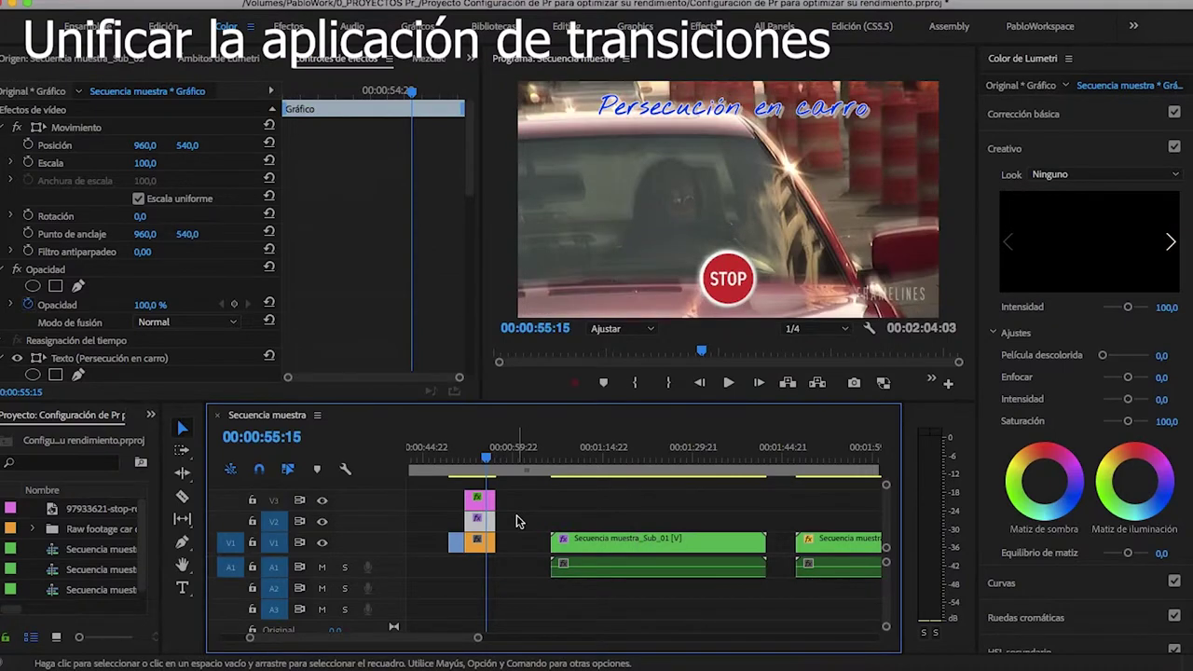
Step: Zoom the timeline in on the stacked clips near 00:00:55 and widen the Project panel
key(equal)
key(equal)
key(equal)
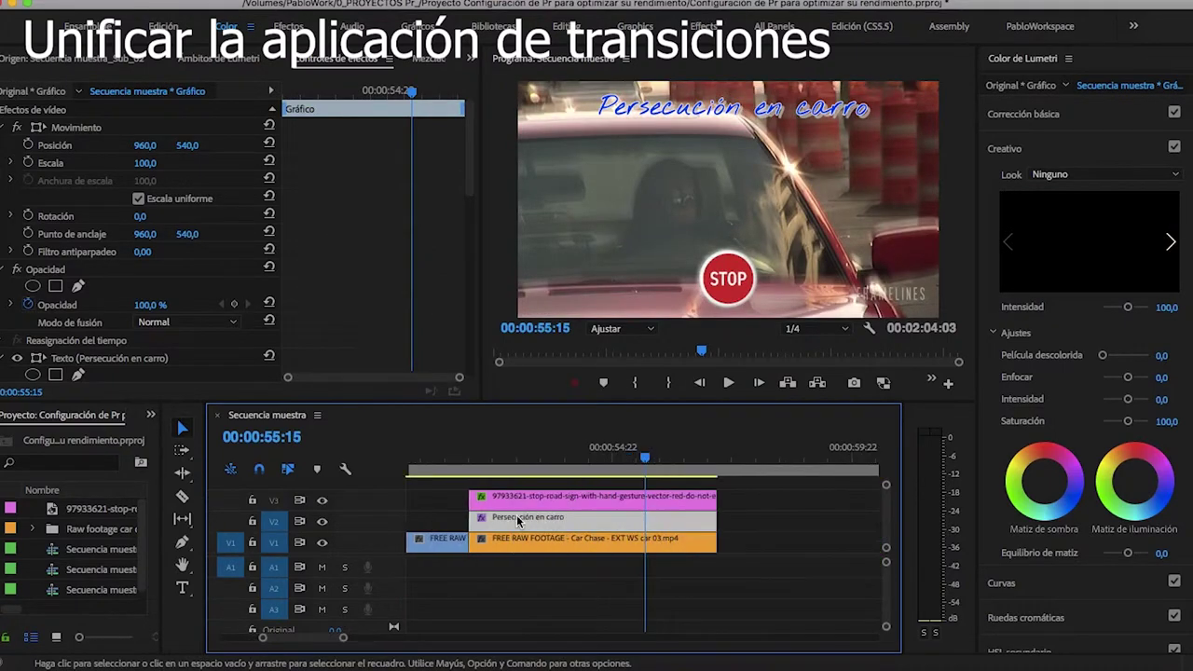
click(679, 455)
drag(681, 453, 659, 454)
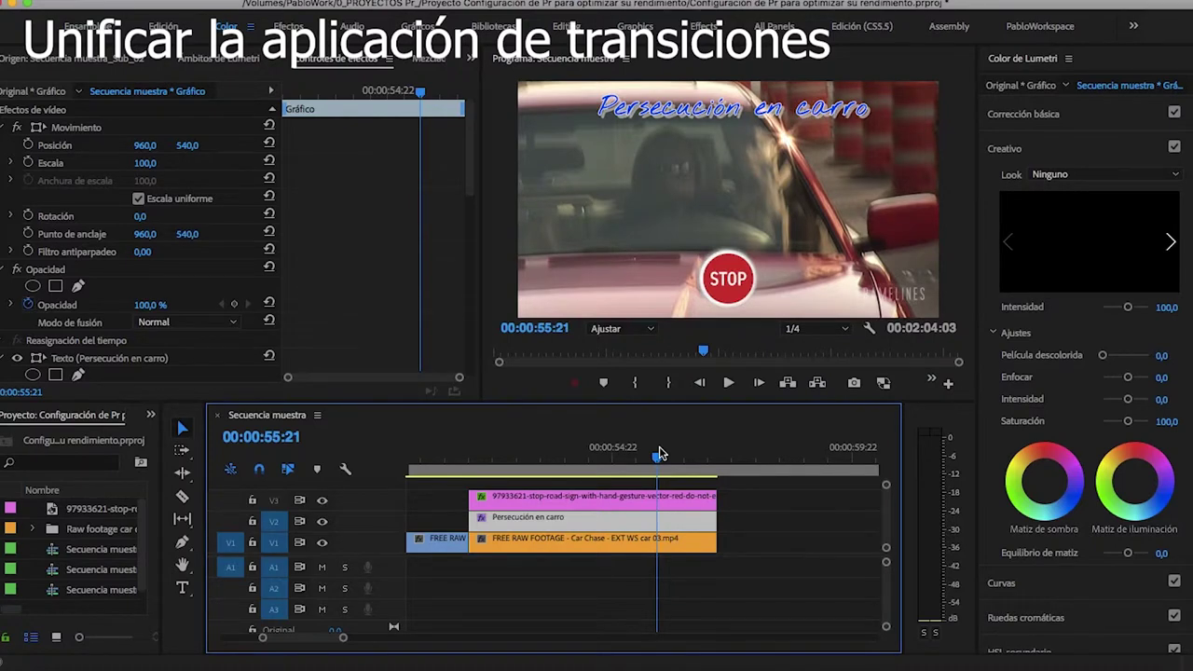
drag(207, 476, 330, 466)
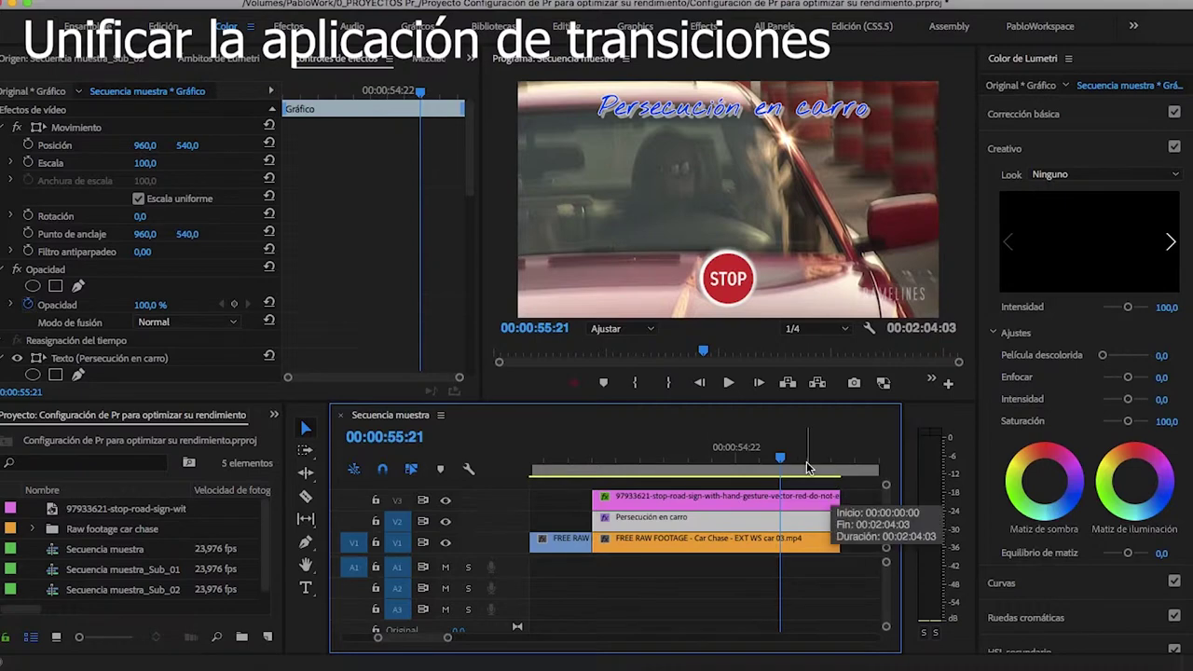
Step: Restore the usual workspace, collapse the effect folders, and search Effects for 'disol'
click(274, 414)
click(368, 448)
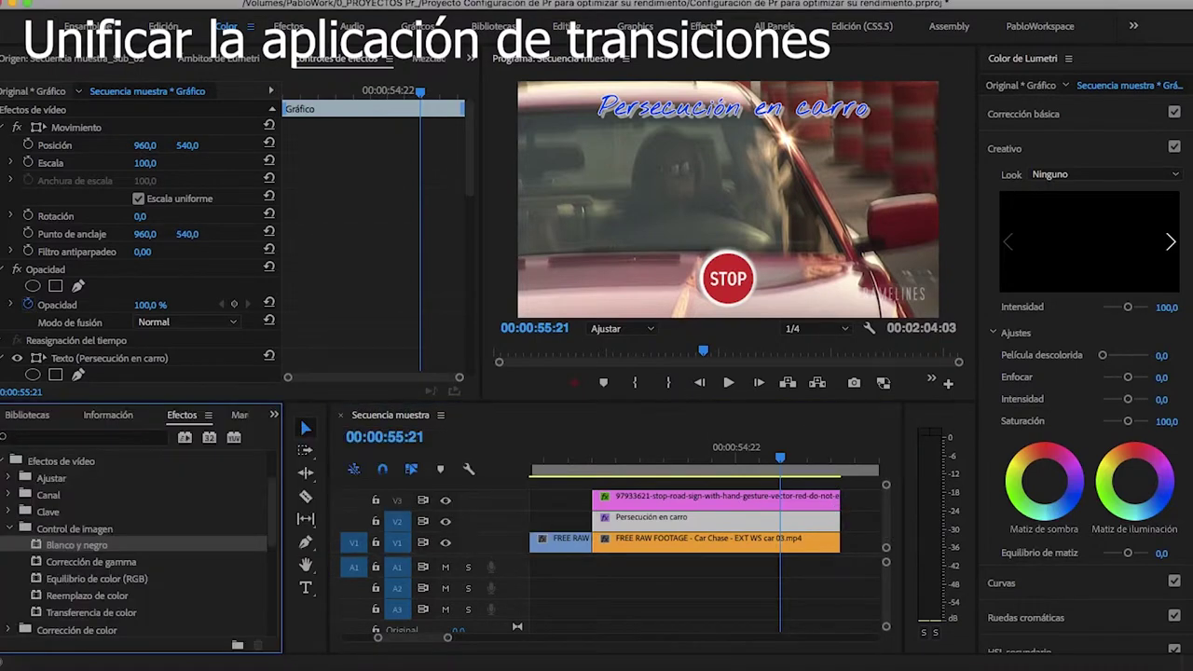
click(1044, 25)
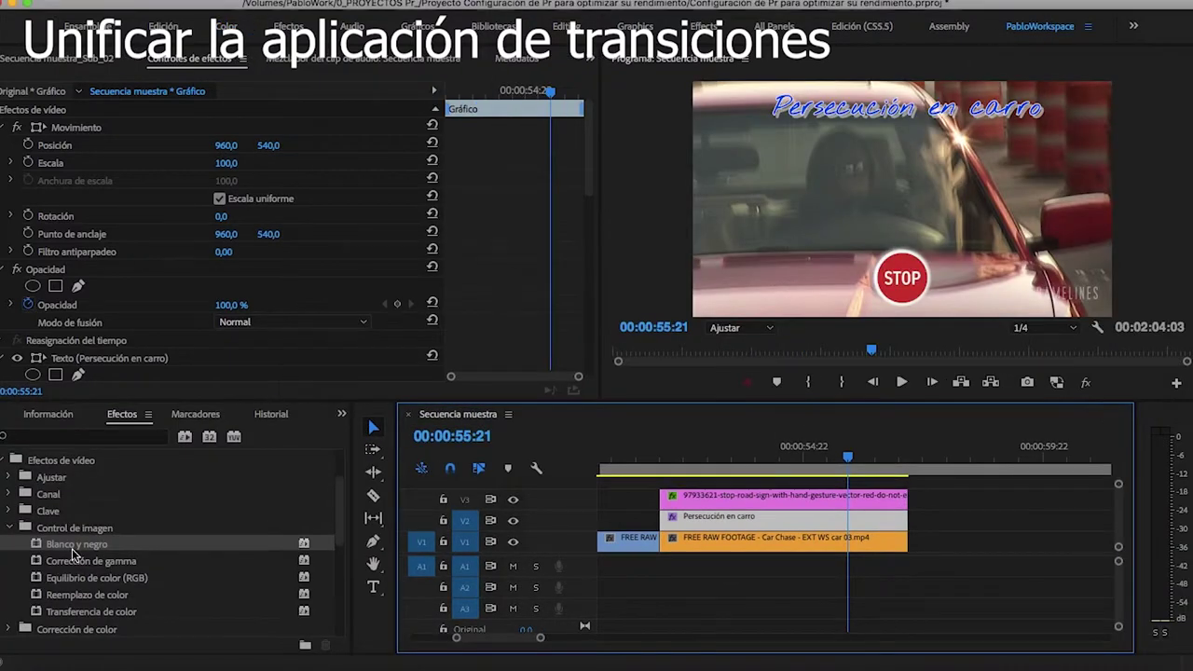
click(13, 529)
click(9, 461)
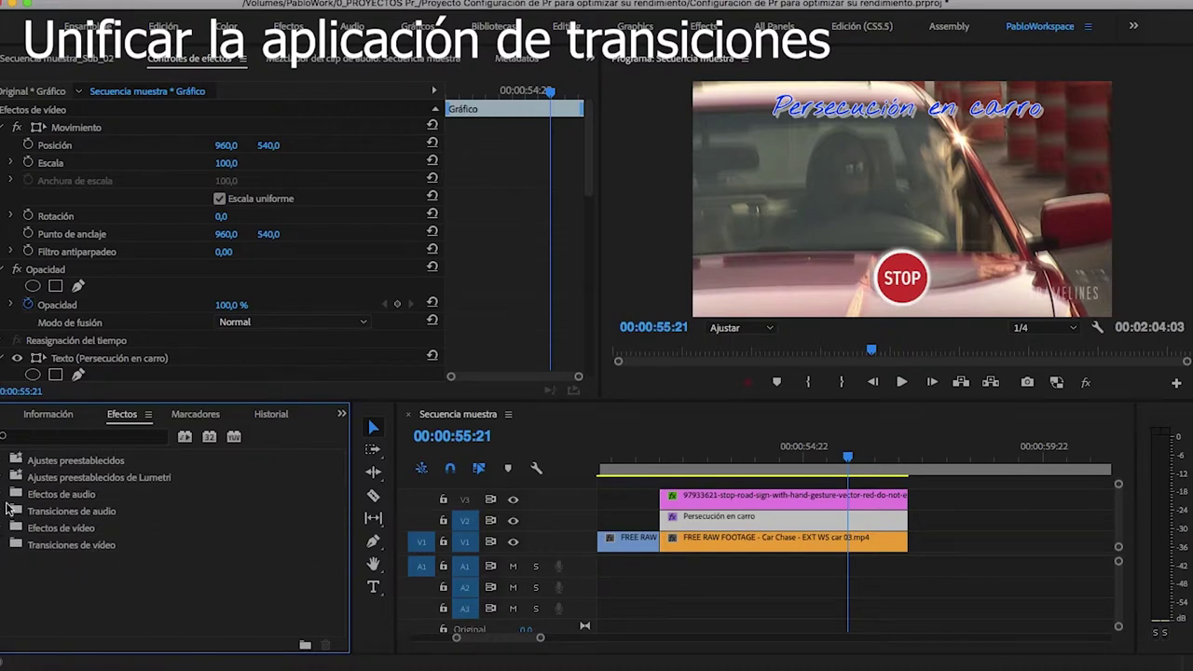
click(88, 436)
text(disol)
Step: Trial Disolución cruzada on the stacked clips' ends, undo it, and select all three clips
scroll(101, 616, down, 3)
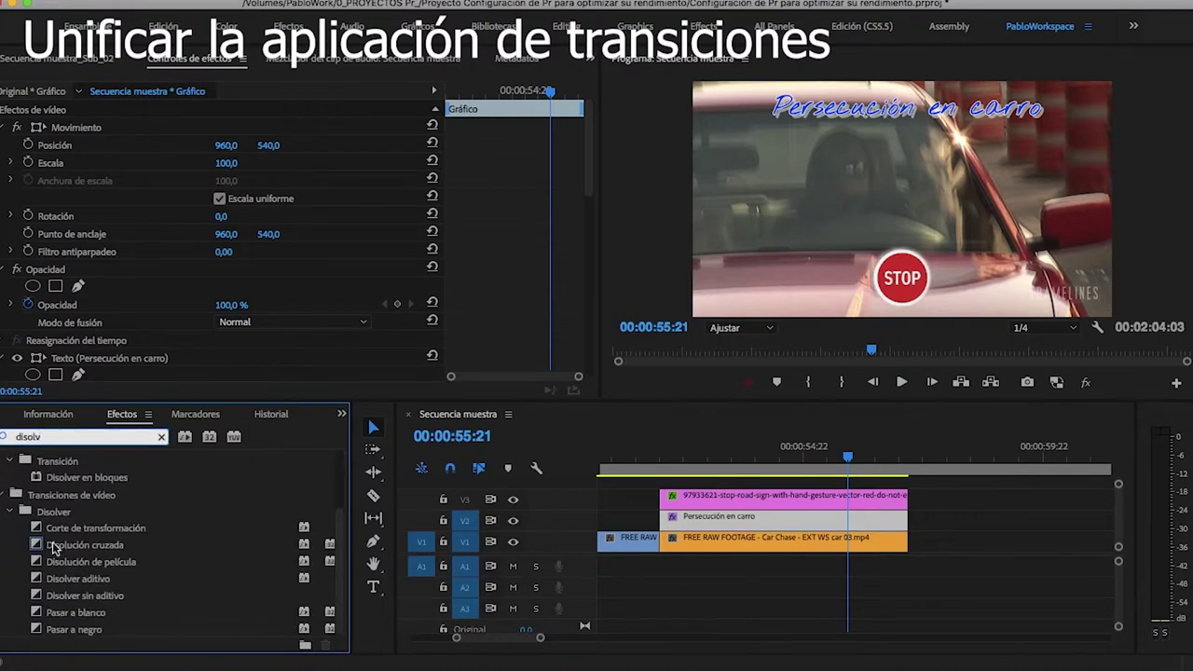
click(54, 546)
key(ctrl+d)
key(ctrl+d)
drag(41, 550, 881, 543)
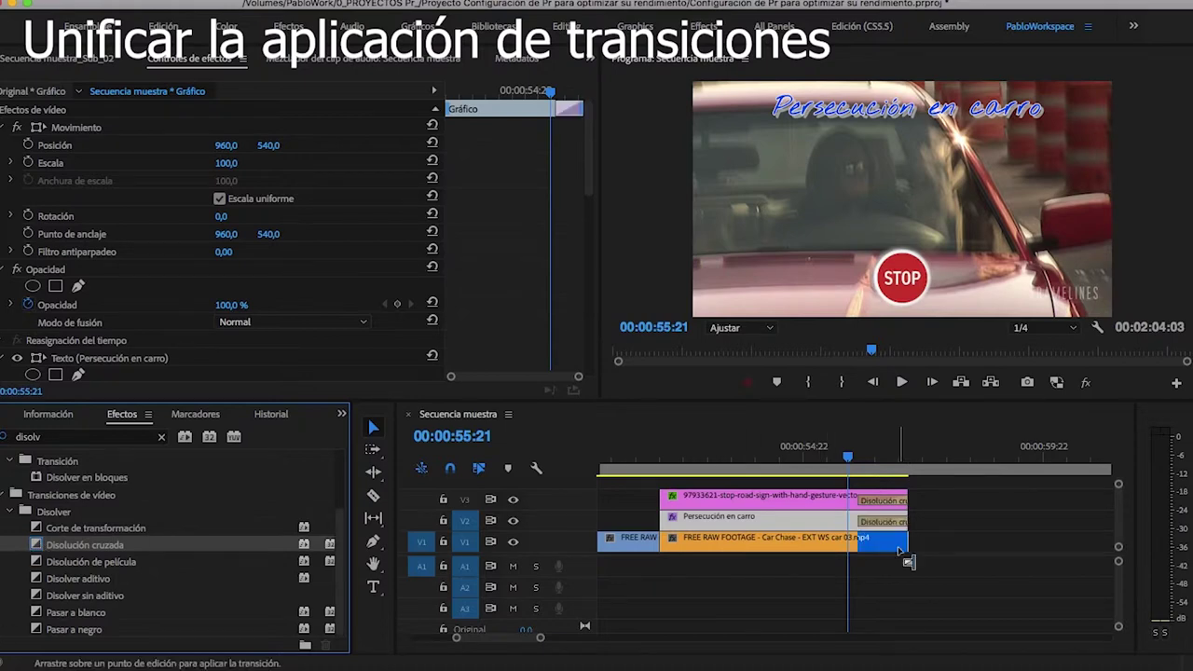
click(954, 495)
key(space)
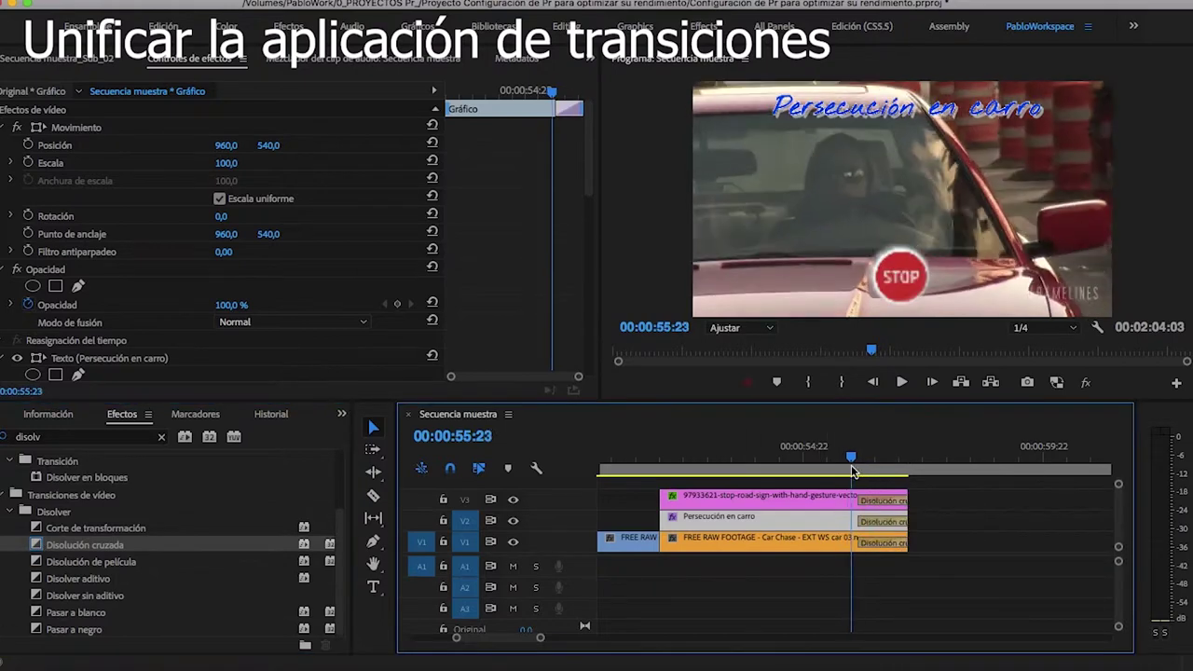
drag(908, 457, 893, 457)
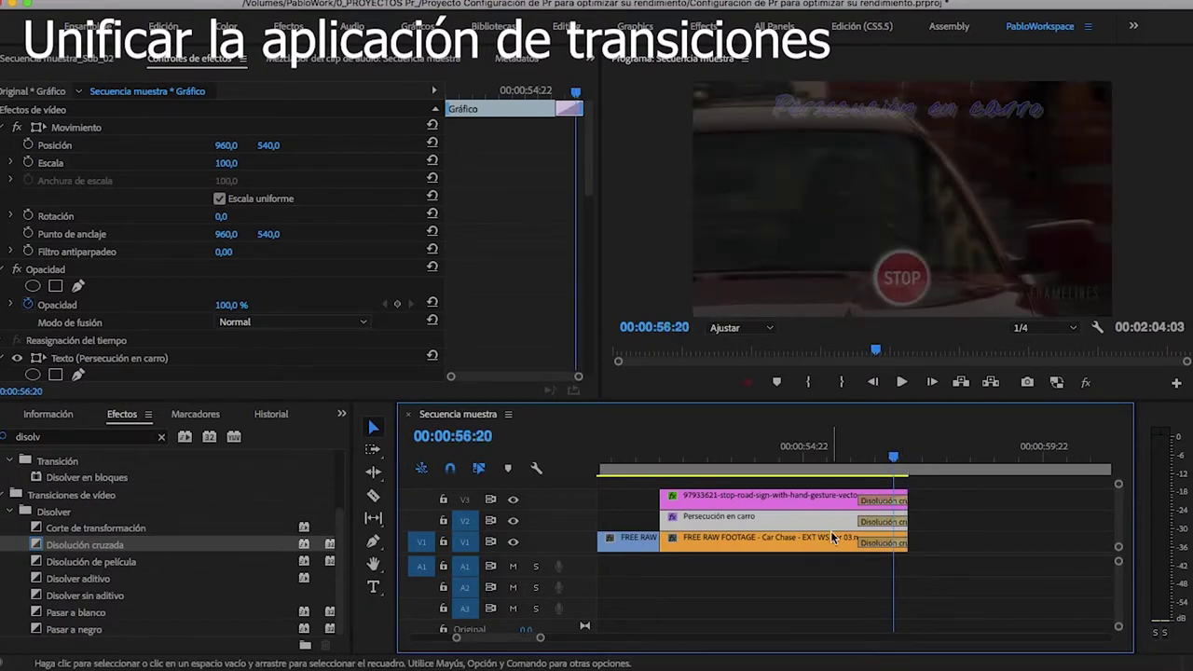
key(ctrl+z)
drag(940, 492, 800, 563)
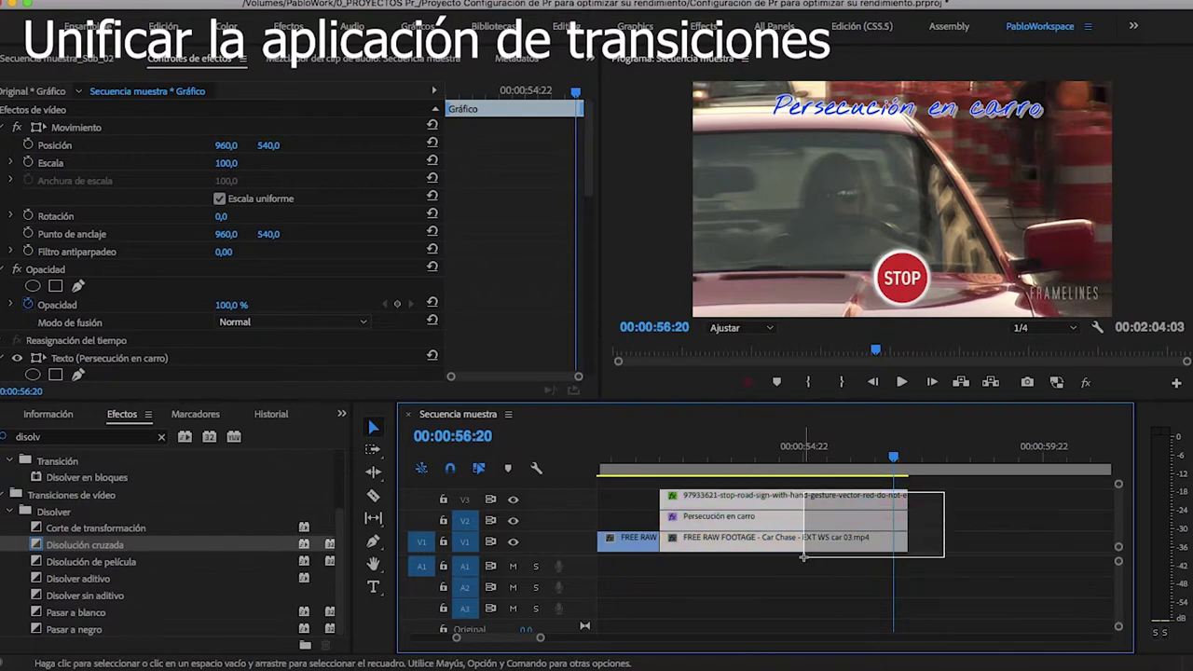
Step: Nest the three stacked clips into one sequence, keeping the default name Secuencia anidada 13
right_click(798, 503)
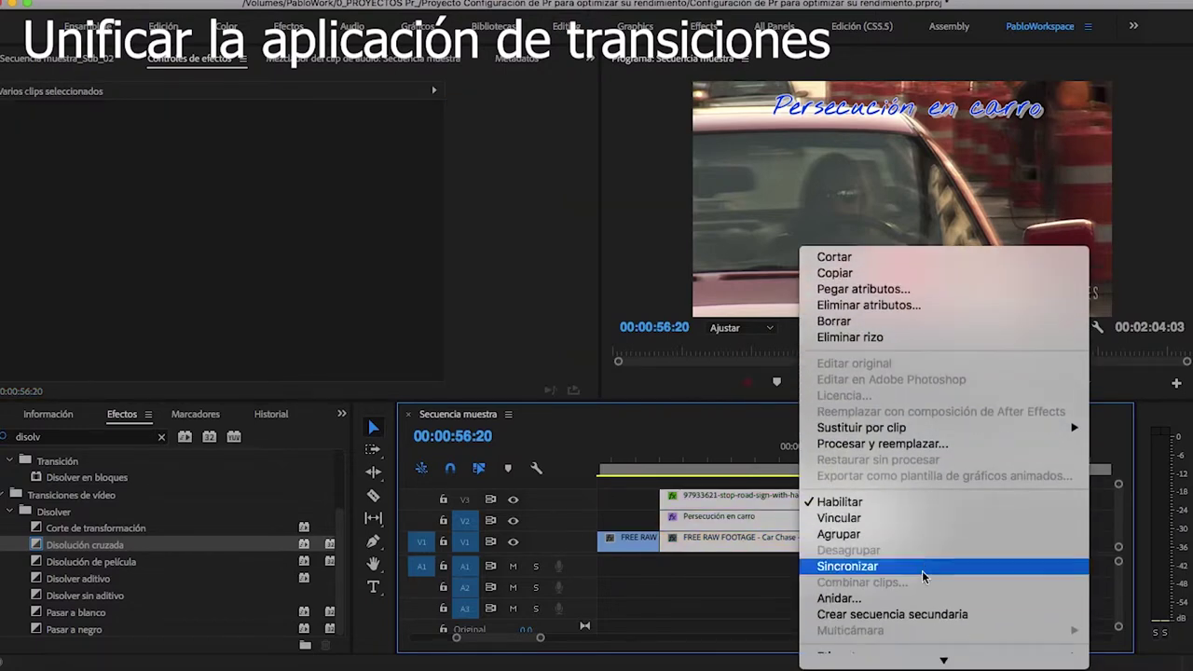
click(924, 600)
click(632, 359)
Step: Add a Disolución cruzada to the nested clip's end and preview it around 00:00:56:19
drag(39, 547, 906, 543)
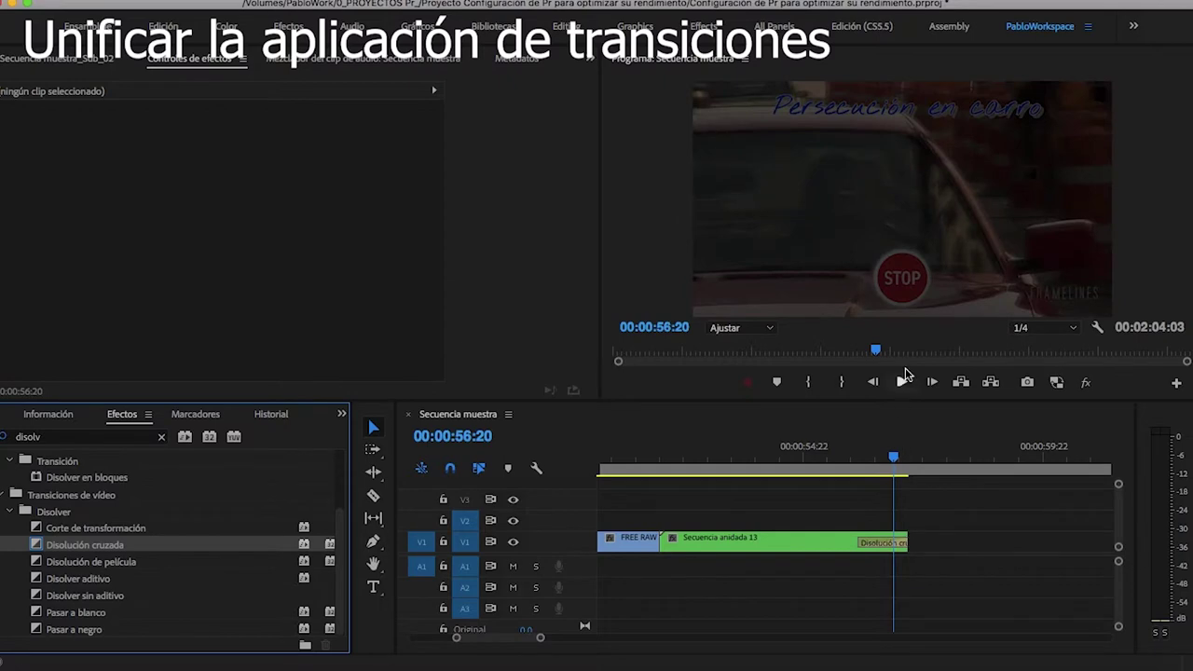
click(893, 457)
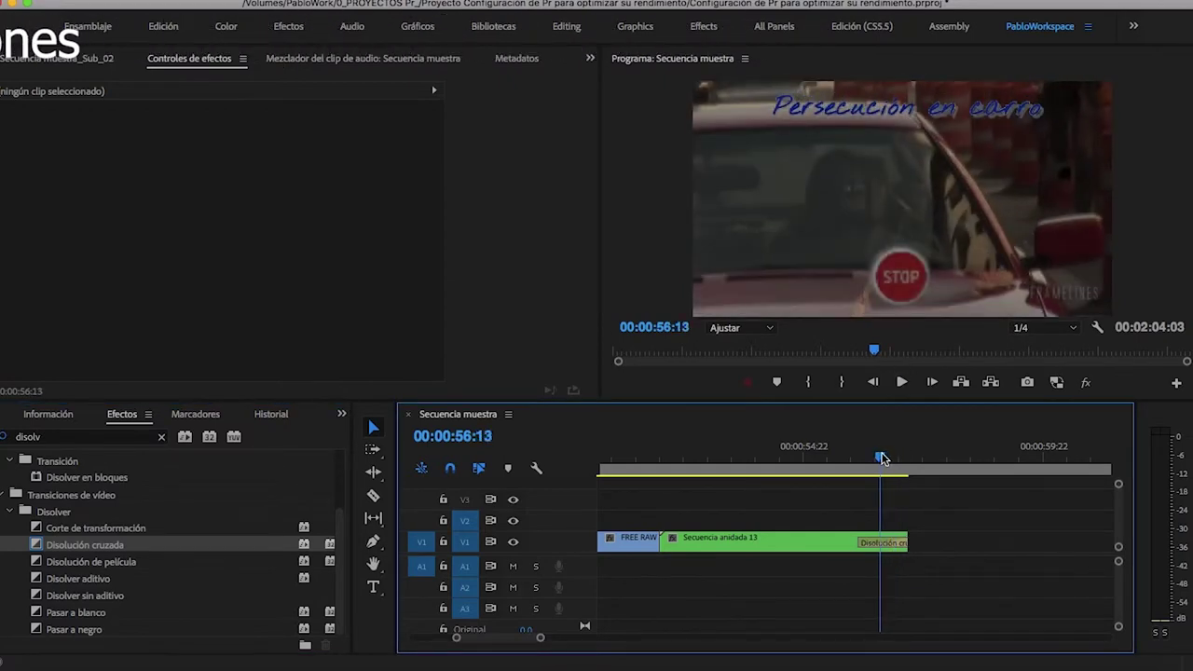
mouse_move(893, 457)
mouse_down()
mouse_move(901, 452)
mouse_move(848, 449)
mouse_up()
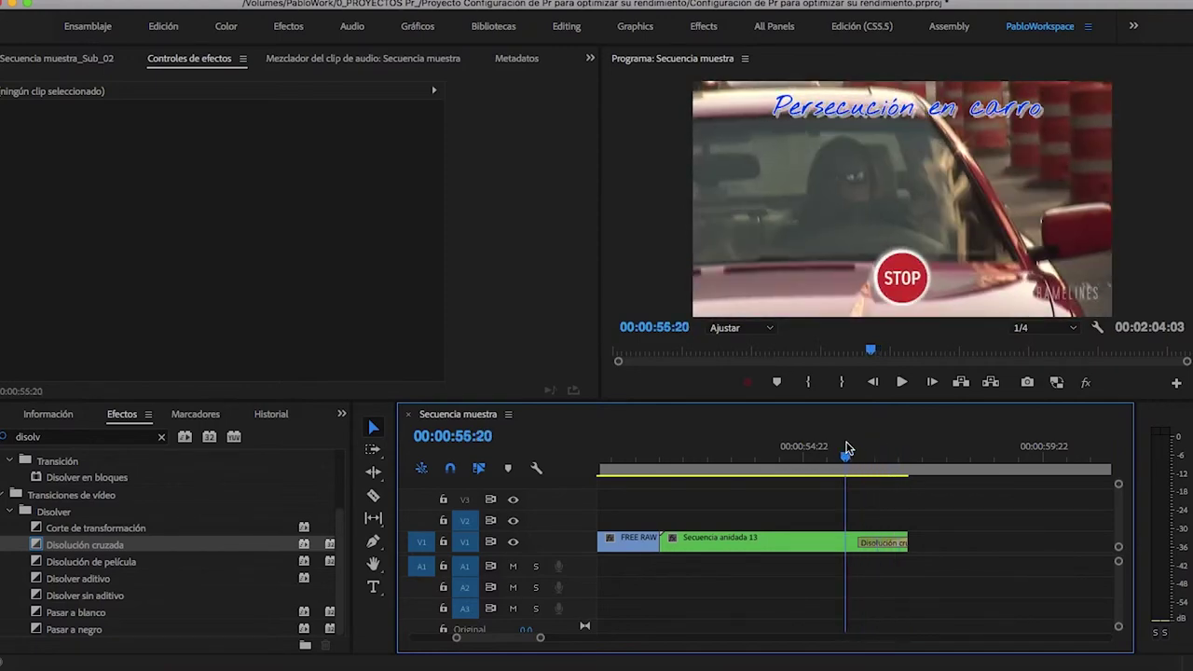